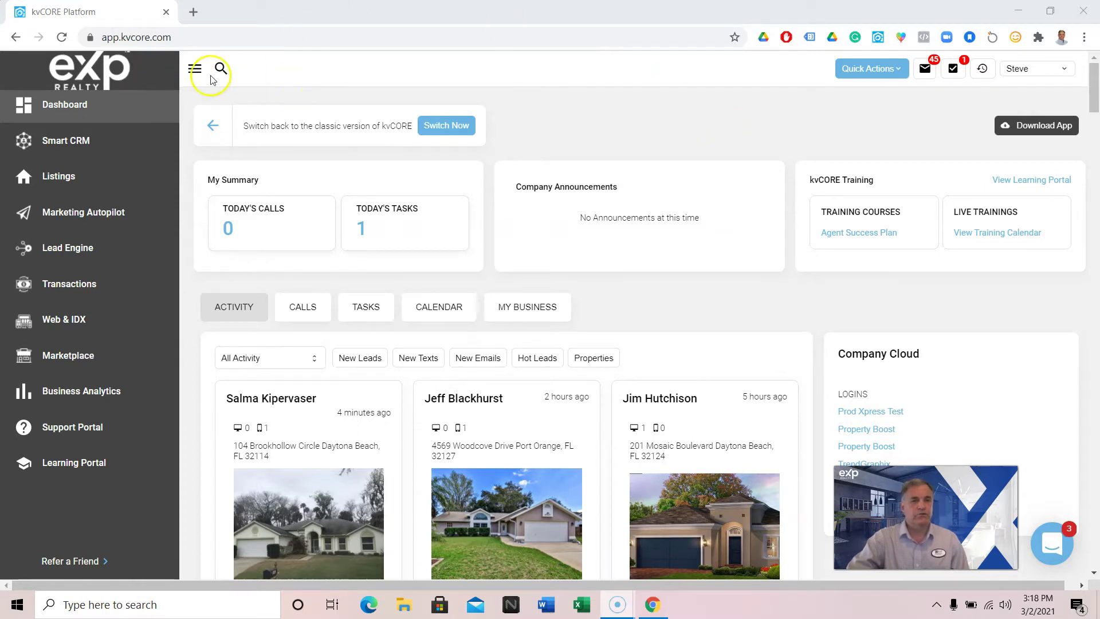
- Open the campaign templates through the Smart Campaigns area of Marketing Autopilot
{"action": "left_click", "coordinate": [109, 214]}
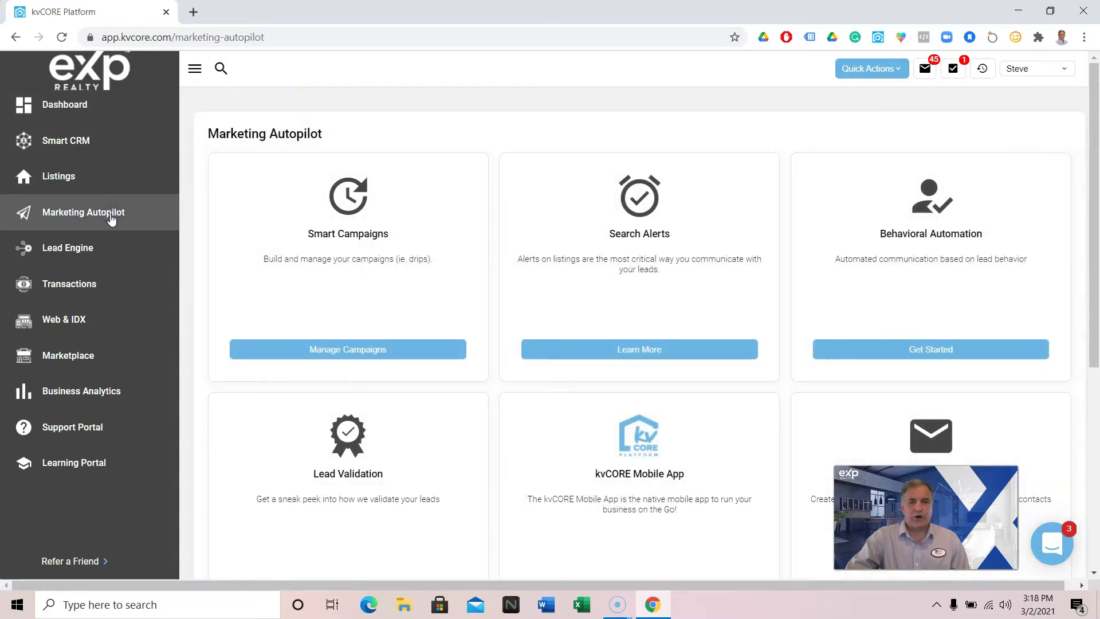
{"action": "scroll", "coordinate": [521, 190], "scroll_direction": "down", "scroll_amount": 3}
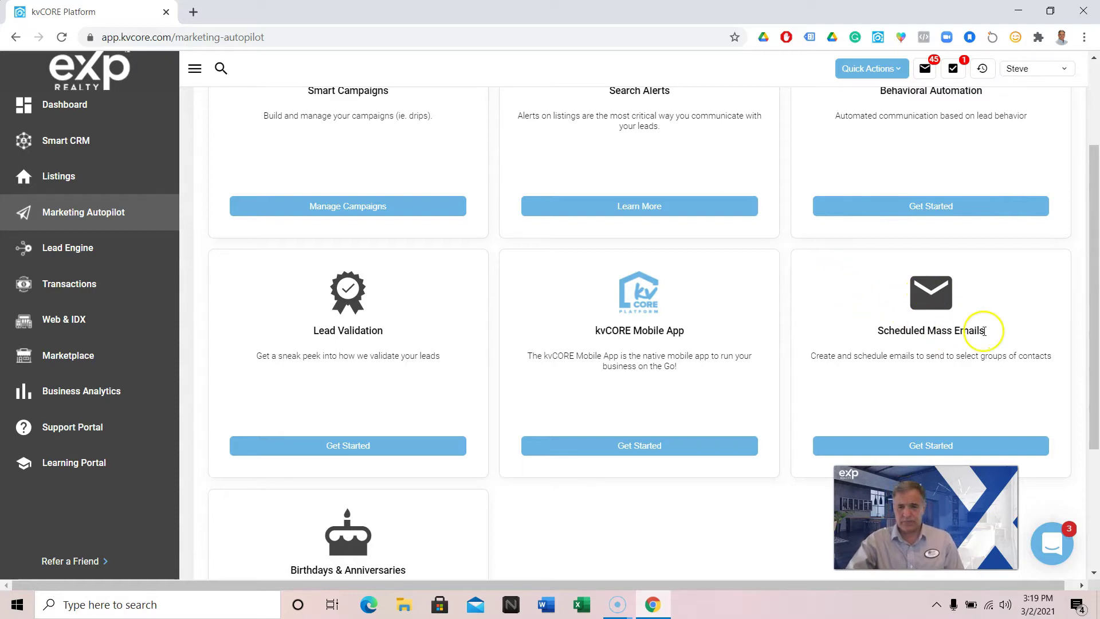
{"action": "scroll", "coordinate": [972, 306], "scroll_direction": "up", "scroll_amount": 3}
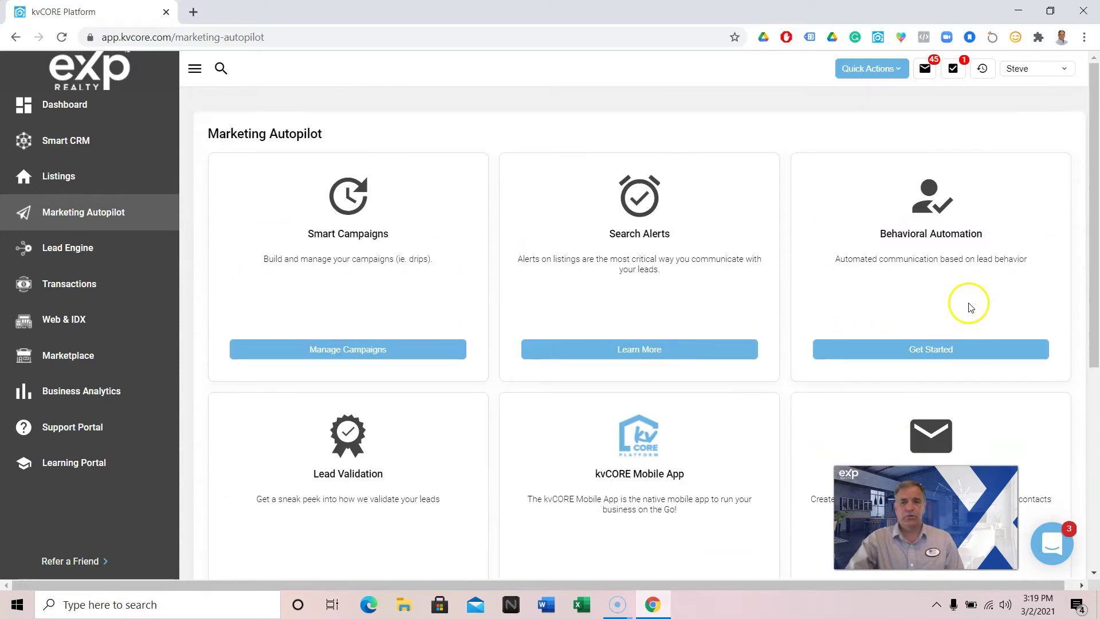
{"action": "left_click", "coordinate": [352, 188]}
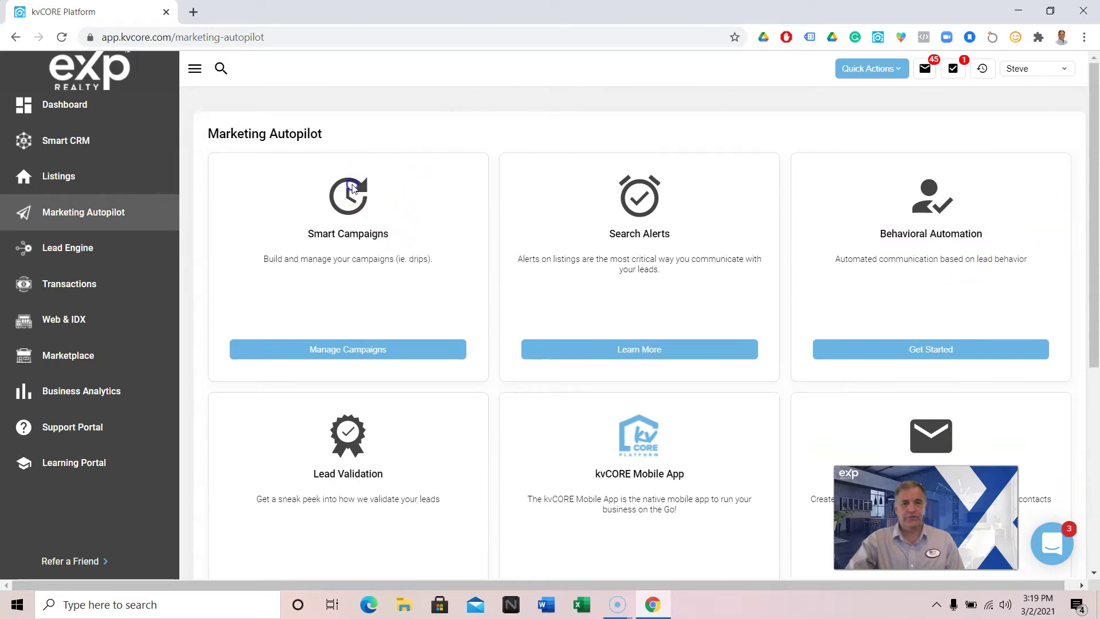
{"action": "left_click", "coordinate": [370, 350]}
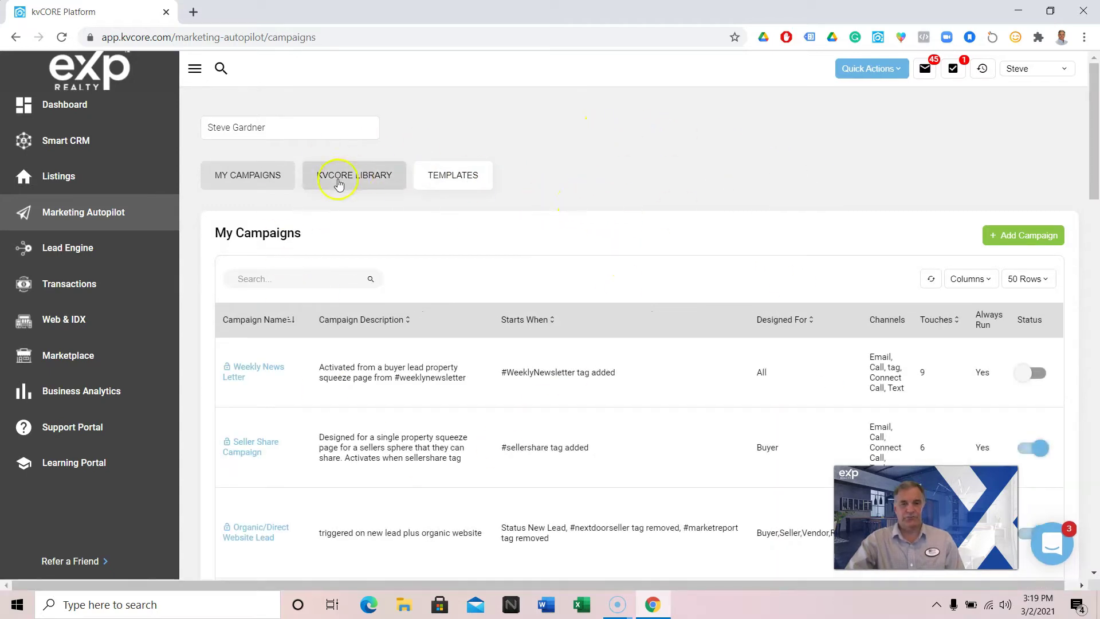
{"action": "left_click", "coordinate": [457, 176]}
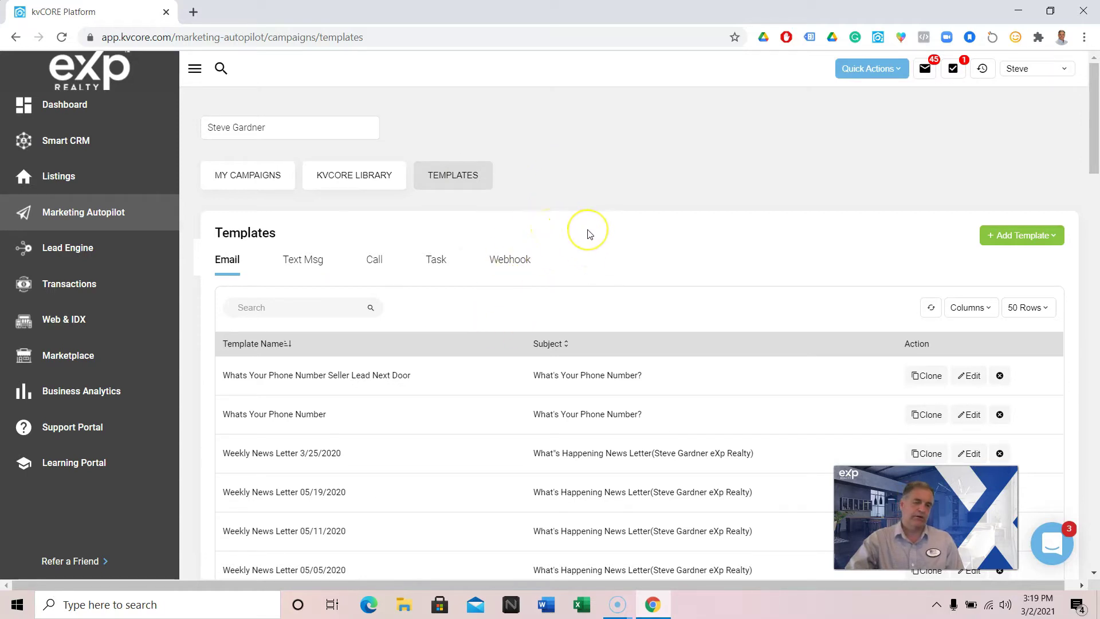
- Search the email templates for "monthly" and open Monthly News Letter 02/05/2021 for editing
{"action": "scroll", "coordinate": [593, 207], "scroll_direction": "down", "scroll_amount": 1}
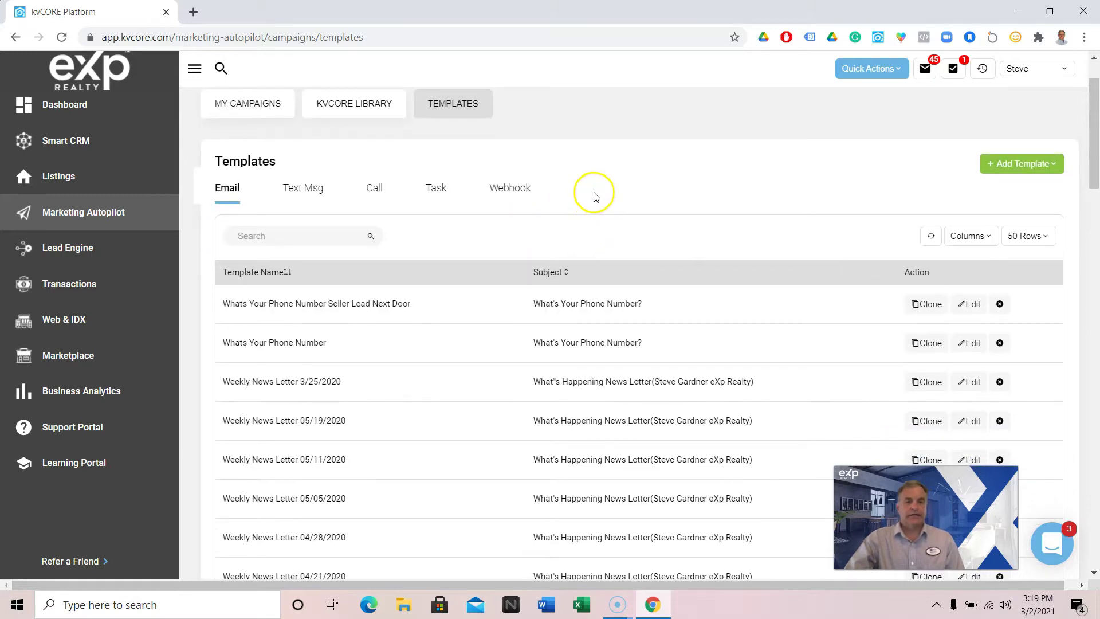
{"action": "scroll", "coordinate": [417, 295], "scroll_direction": "down", "scroll_amount": 3}
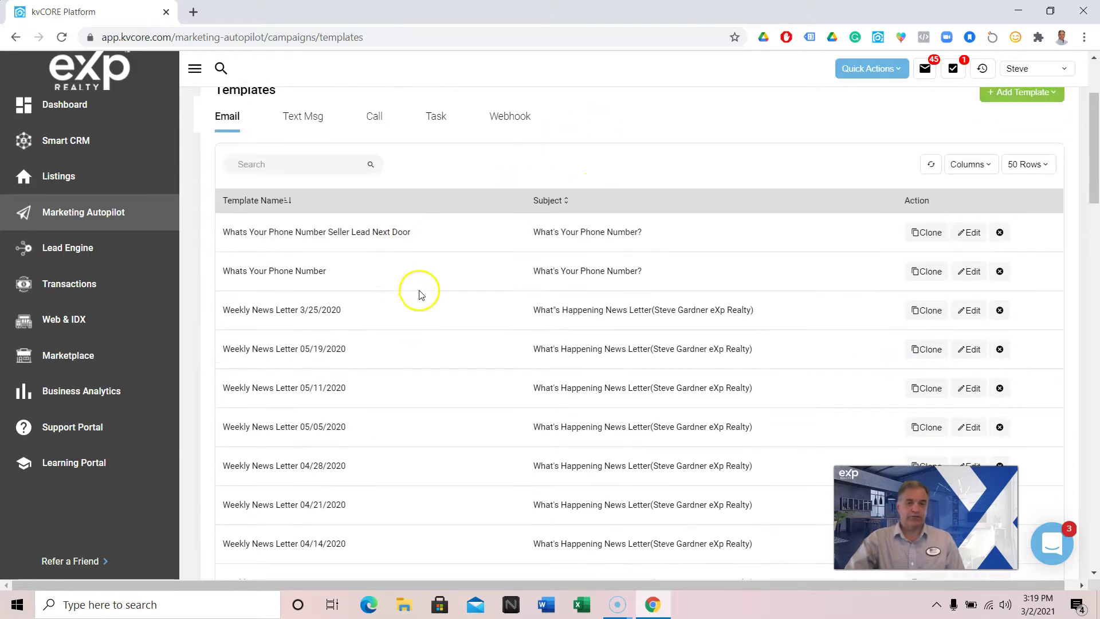
{"action": "scroll", "coordinate": [428, 287], "scroll_direction": "down", "scroll_amount": 4}
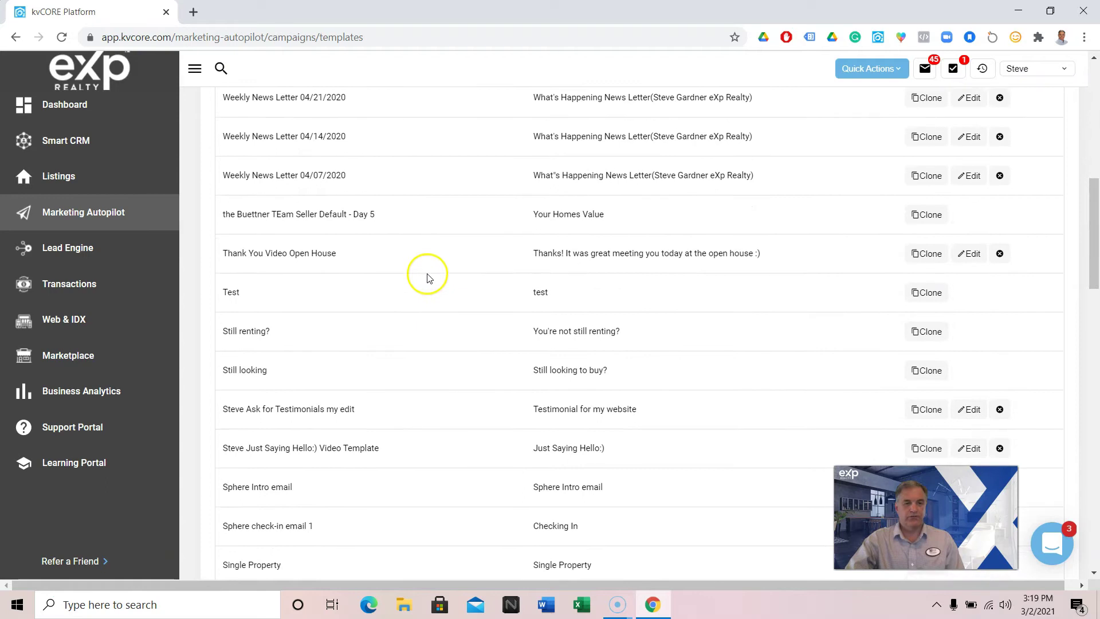
{"action": "scroll", "coordinate": [427, 277], "scroll_direction": "up", "scroll_amount": 8}
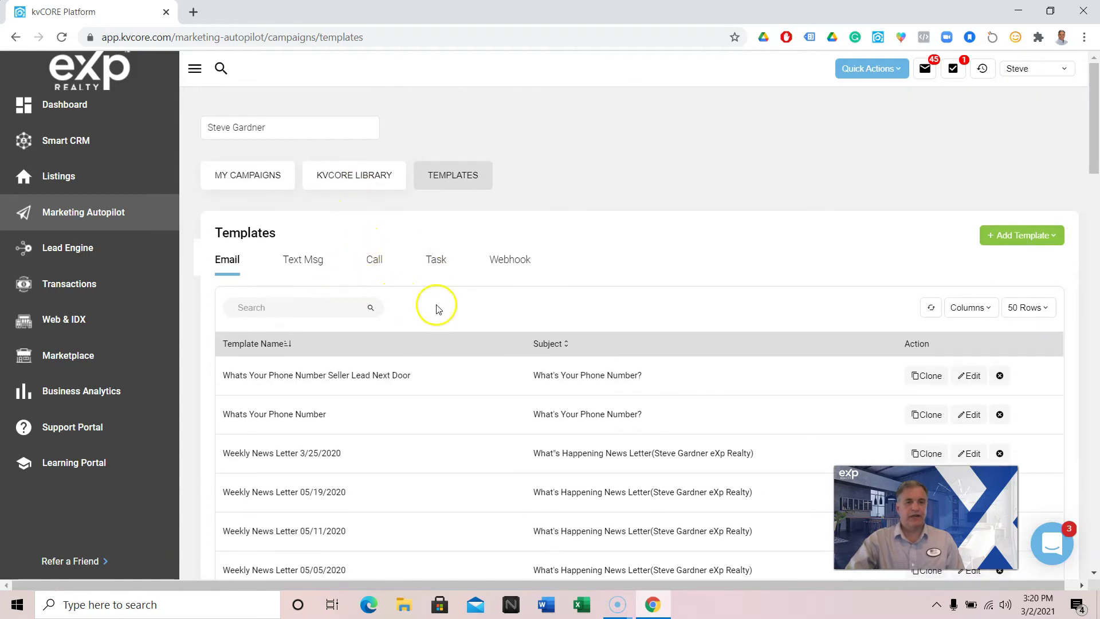
{"action": "left_click", "coordinate": [305, 308]}
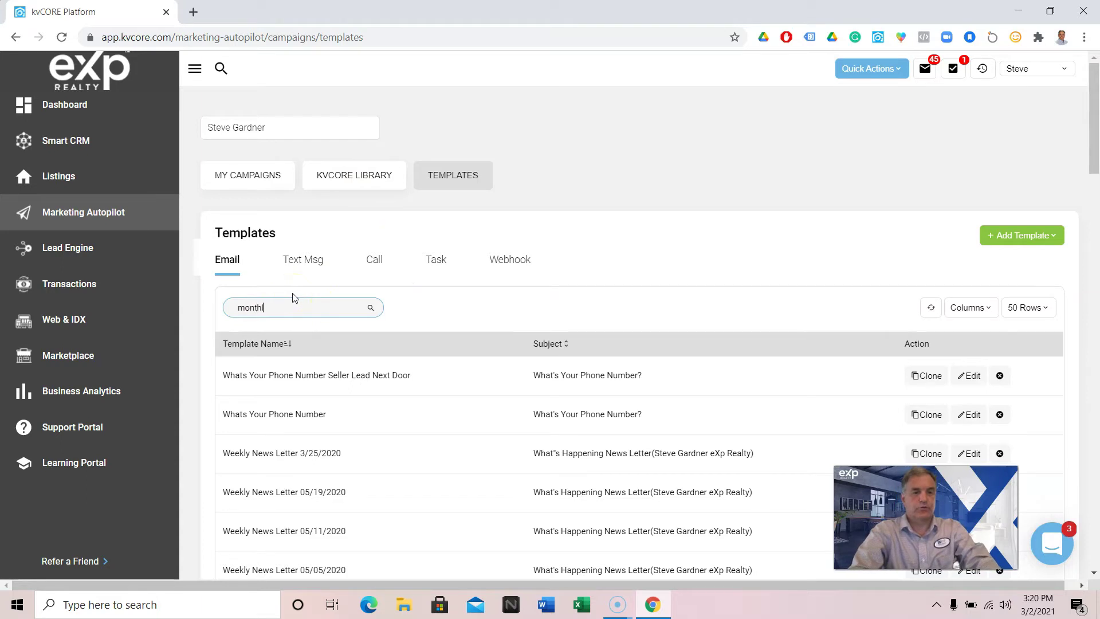
{"action": "key", "text": "Return"}
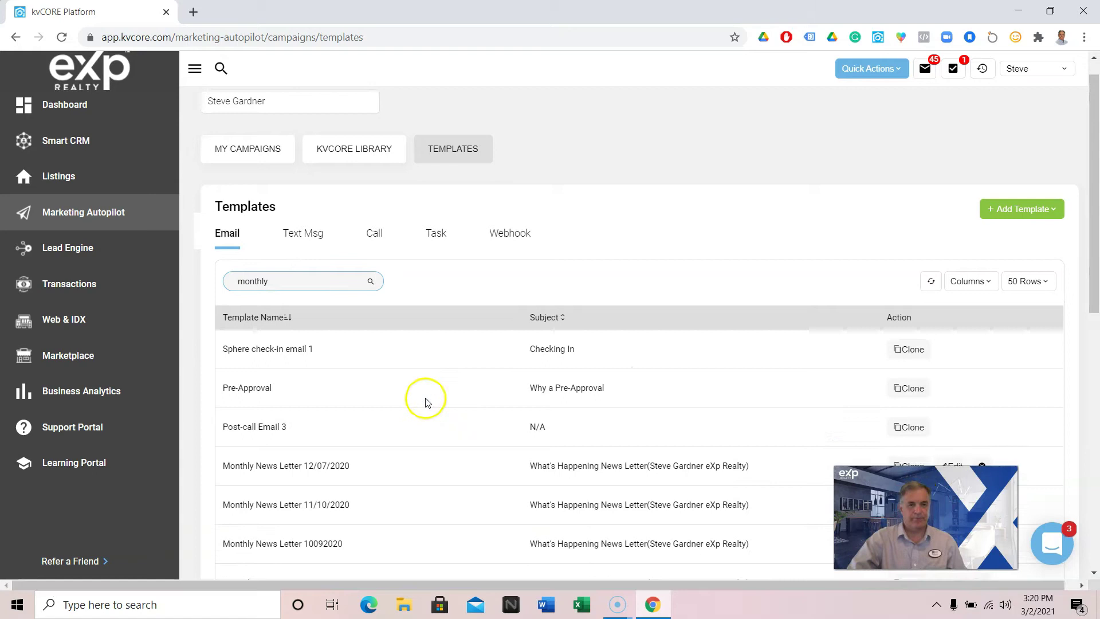
{"action": "scroll", "coordinate": [425, 378], "scroll_direction": "down", "scroll_amount": 5}
{"action": "scroll", "coordinate": [362, 313], "scroll_direction": "down", "scroll_amount": 1}
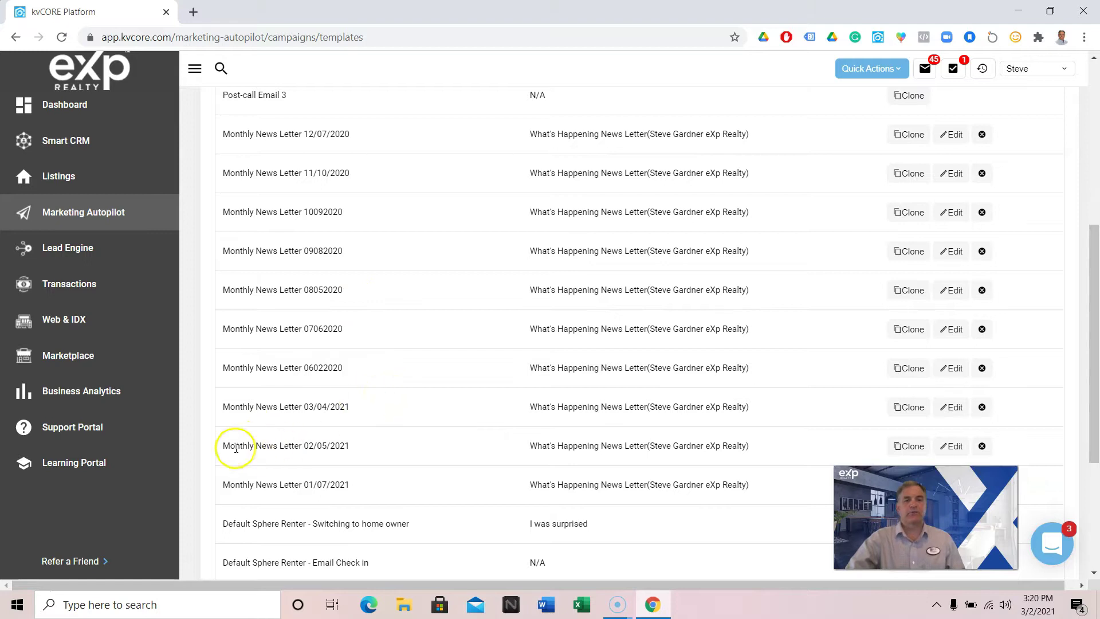
{"action": "left_click", "coordinate": [952, 447]}
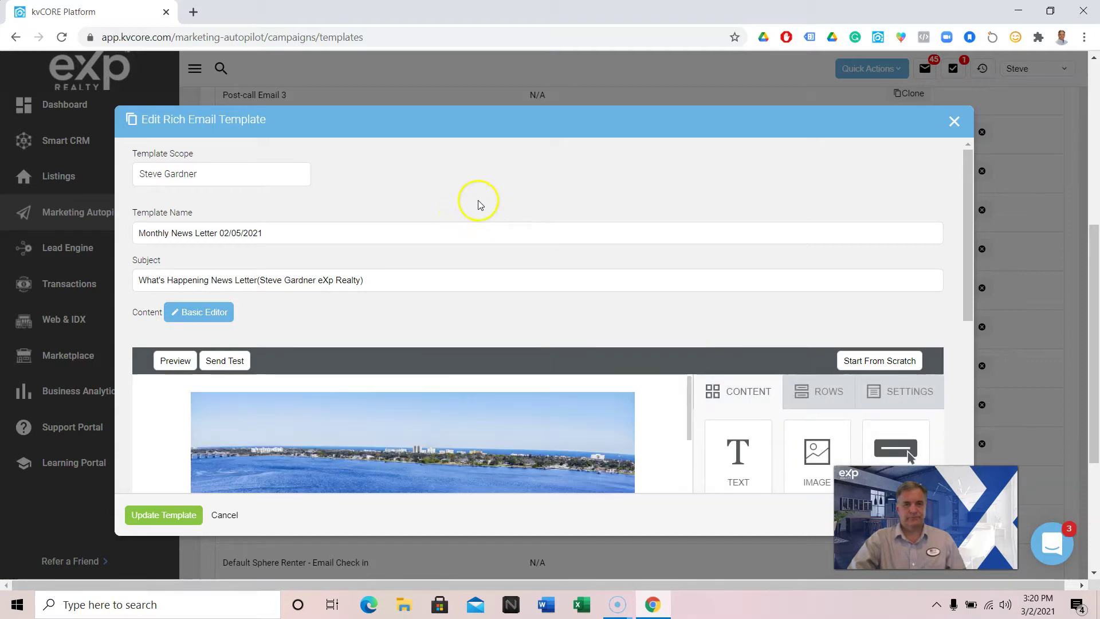
- Review the newsletter's header banner, Listing Of The Month, homestead exemption reminder and sellers guide video sections
{"action": "scroll", "coordinate": [515, 235], "scroll_direction": "down", "scroll_amount": 4}
{"action": "scroll", "coordinate": [511, 274], "scroll_direction": "down", "scroll_amount": 5}
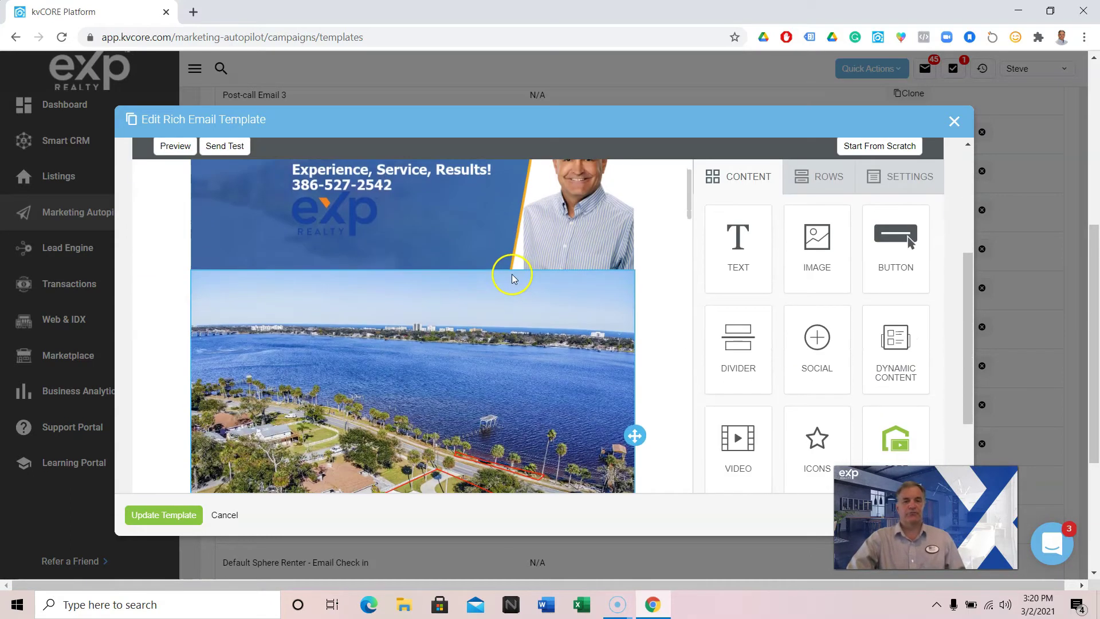
{"action": "scroll", "coordinate": [511, 272], "scroll_direction": "up", "scroll_amount": 5}
{"action": "scroll", "coordinate": [511, 272], "scroll_direction": "down", "scroll_amount": 5}
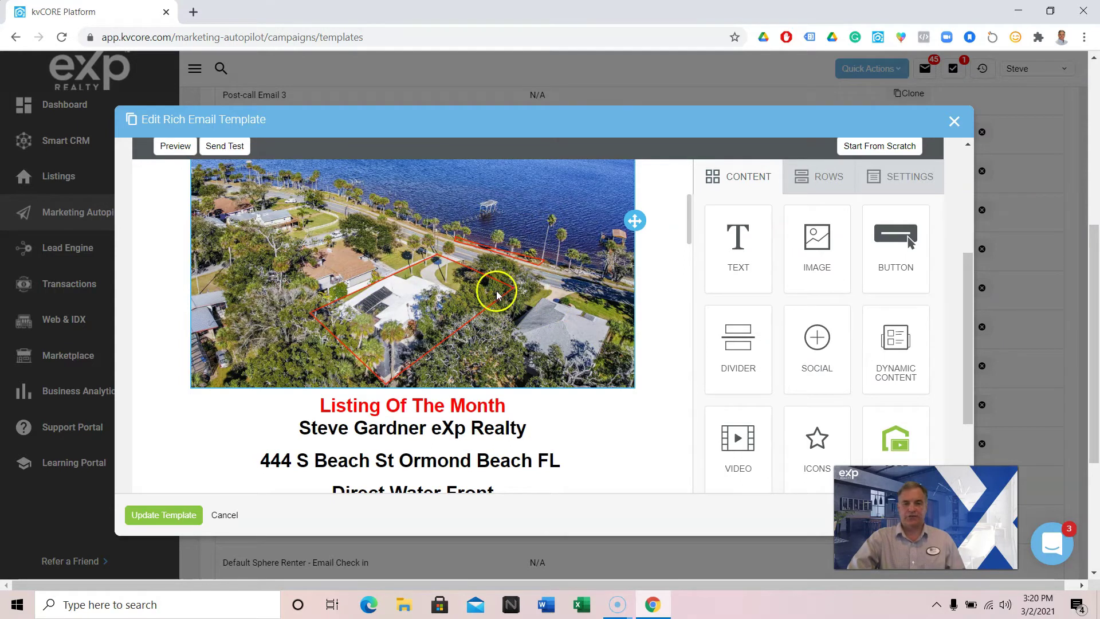
{"action": "scroll", "coordinate": [496, 290], "scroll_direction": "down", "scroll_amount": 3}
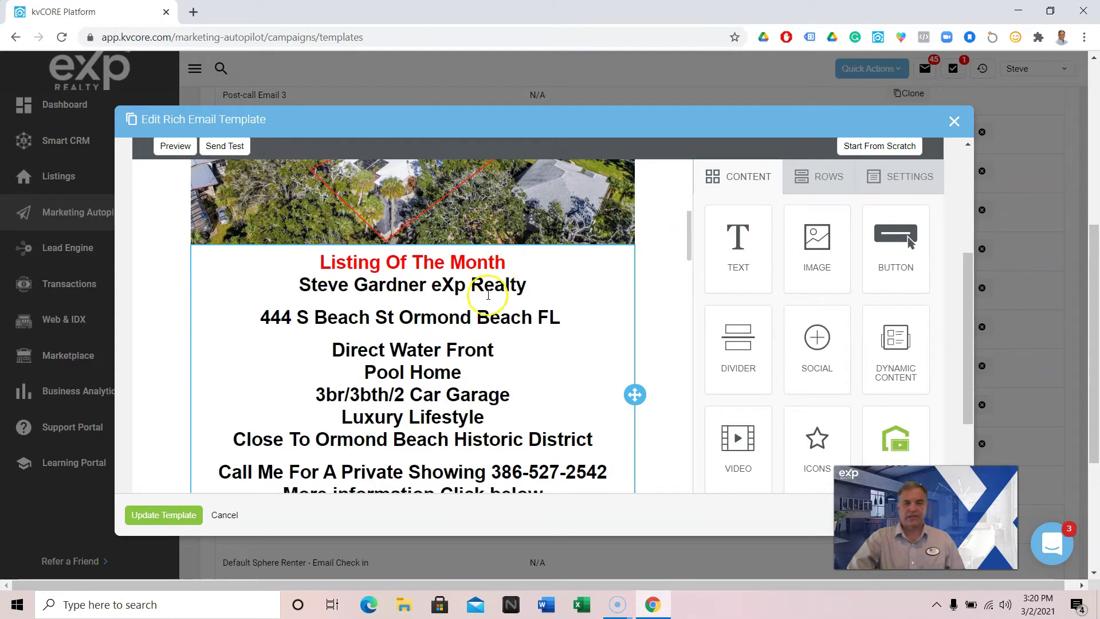
{"action": "scroll", "coordinate": [481, 298], "scroll_direction": "down", "scroll_amount": 7}
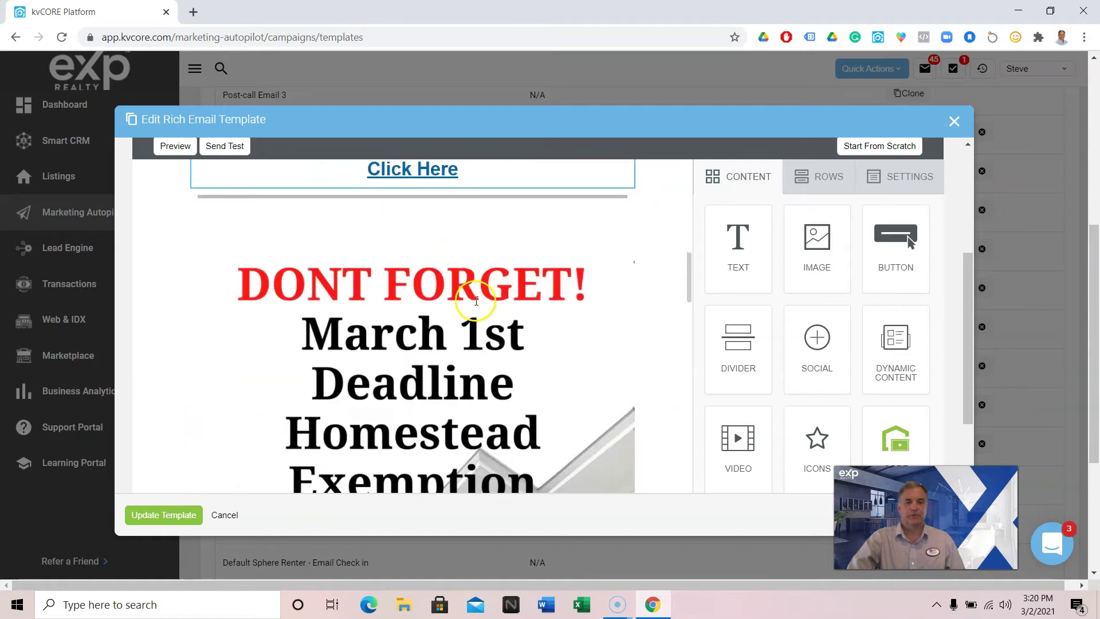
{"action": "scroll", "coordinate": [438, 285], "scroll_direction": "down", "scroll_amount": 3}
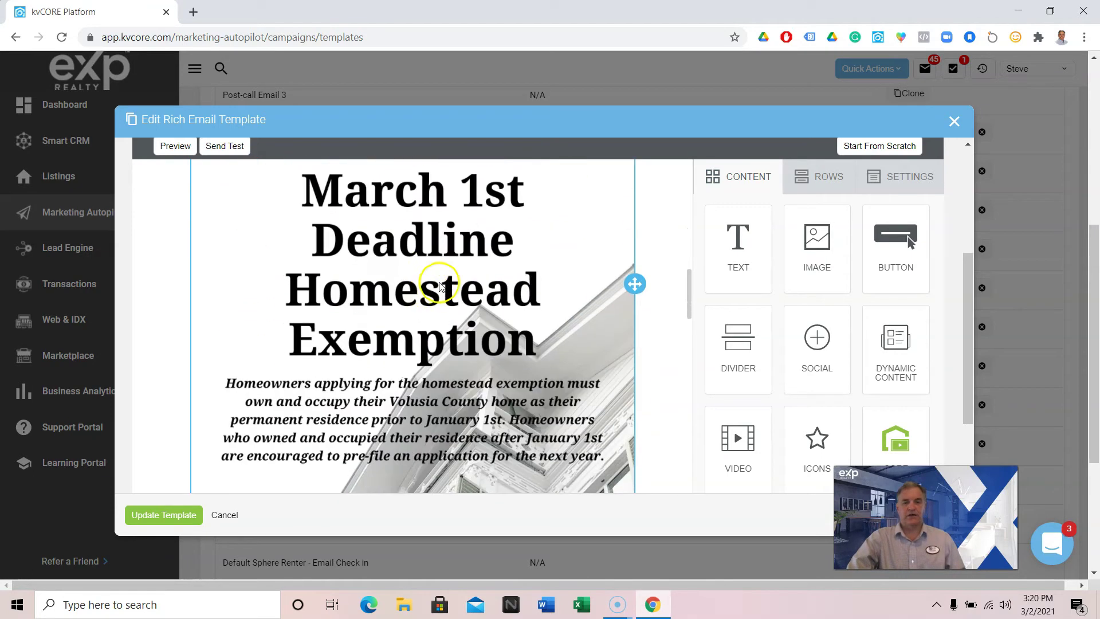
{"action": "scroll", "coordinate": [438, 287], "scroll_direction": "down", "scroll_amount": 7}
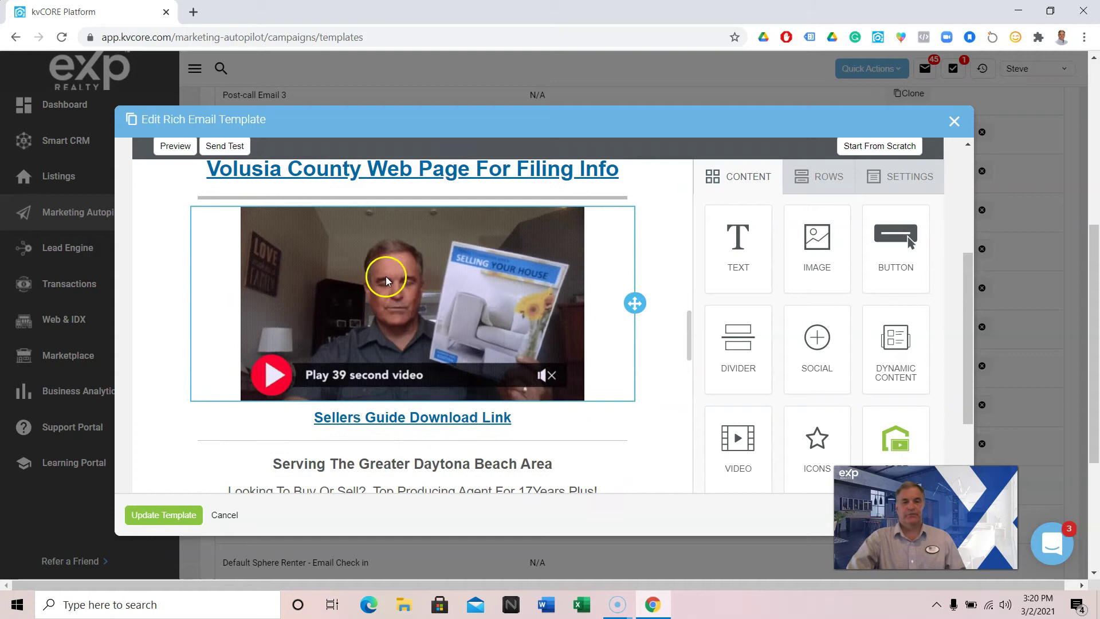
{"action": "scroll", "coordinate": [465, 270], "scroll_direction": "down", "scroll_amount": 7}
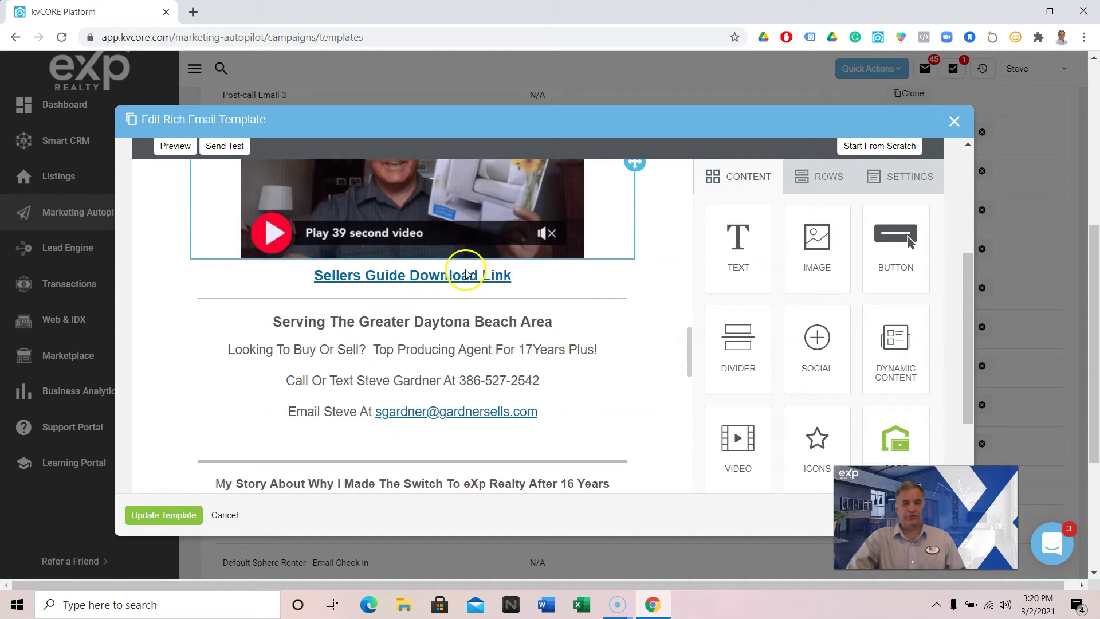
- Examine the rest of the newsletter, from the eXp Realty story video and career section through the market report to the contact footer
{"action": "scroll", "coordinate": [467, 270], "scroll_direction": "down", "scroll_amount": 3}
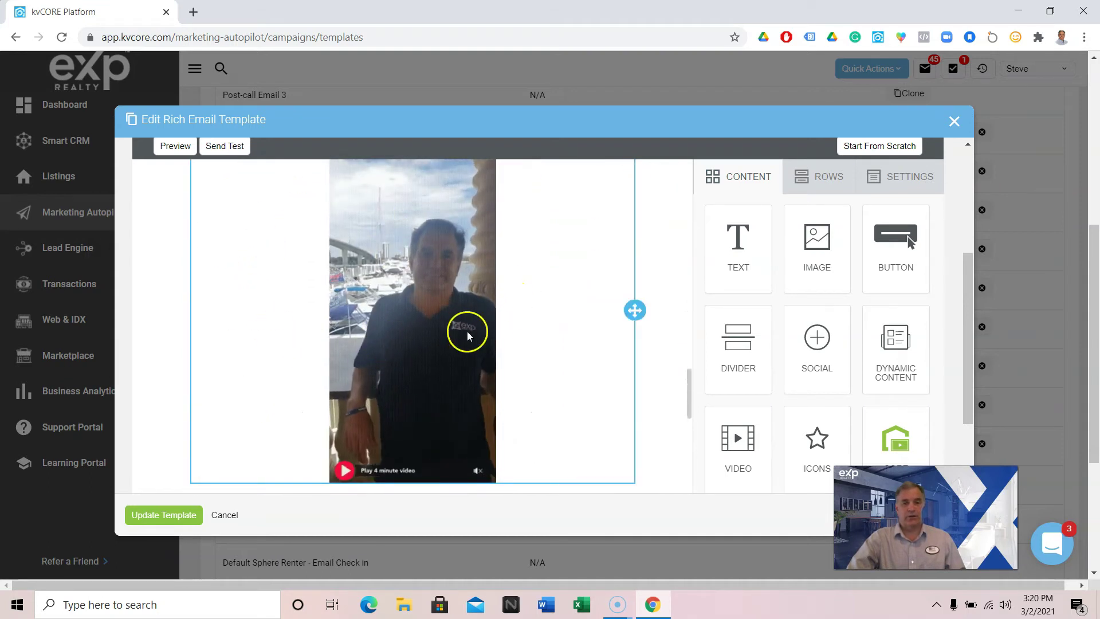
{"action": "scroll", "coordinate": [486, 340], "scroll_direction": "up", "scroll_amount": 1}
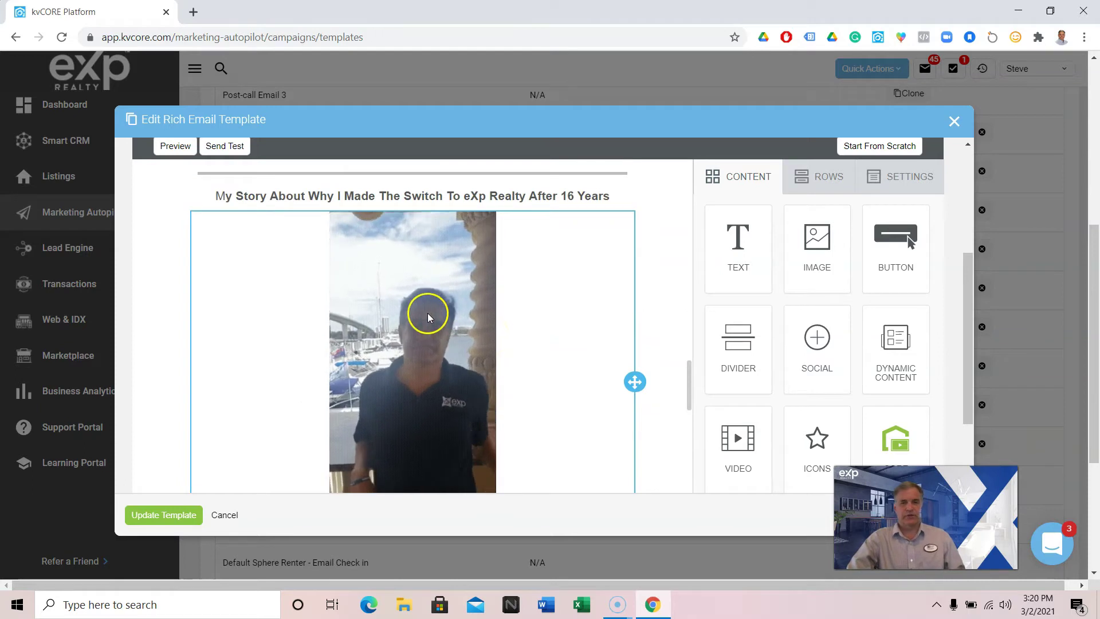
{"action": "scroll", "coordinate": [481, 315], "scroll_direction": "down", "scroll_amount": 4}
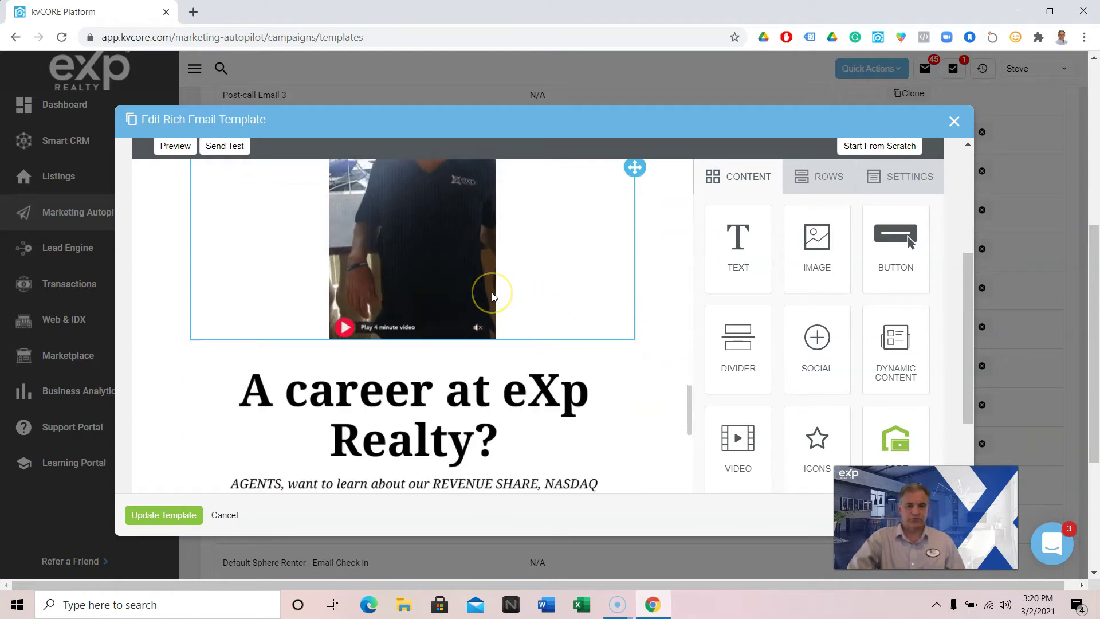
{"action": "scroll", "coordinate": [494, 297], "scroll_direction": "down", "scroll_amount": 1}
{"action": "scroll", "coordinate": [494, 297], "scroll_direction": "down", "scroll_amount": 3}
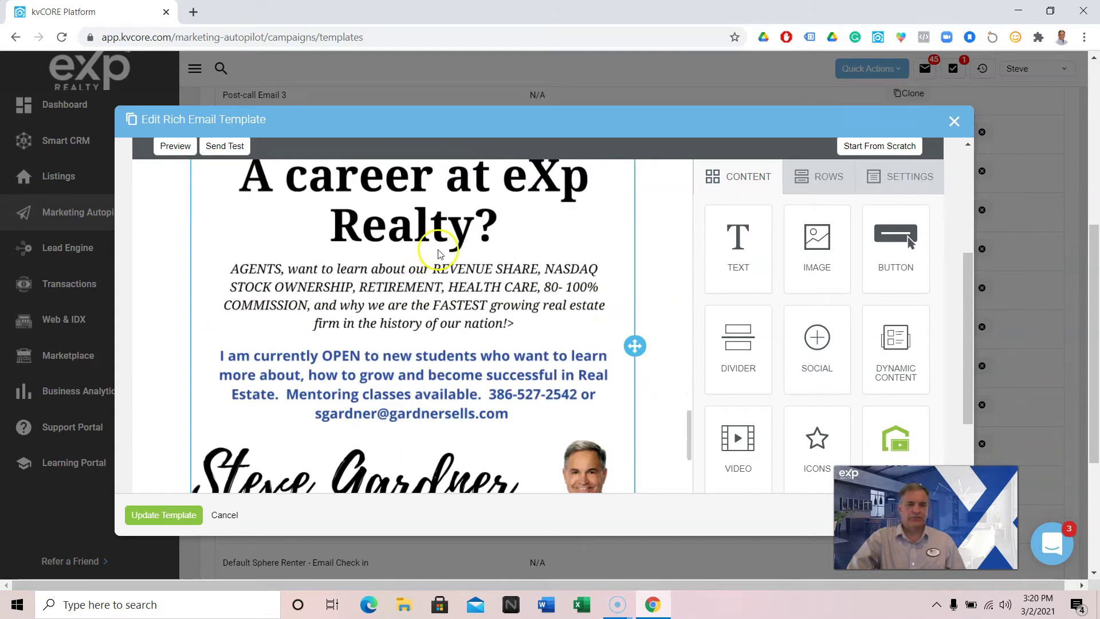
{"action": "scroll", "coordinate": [438, 249], "scroll_direction": "down", "scroll_amount": 4}
{"action": "scroll", "coordinate": [438, 252], "scroll_direction": "down", "scroll_amount": 5}
{"action": "scroll", "coordinate": [381, 319], "scroll_direction": "down", "scroll_amount": 6}
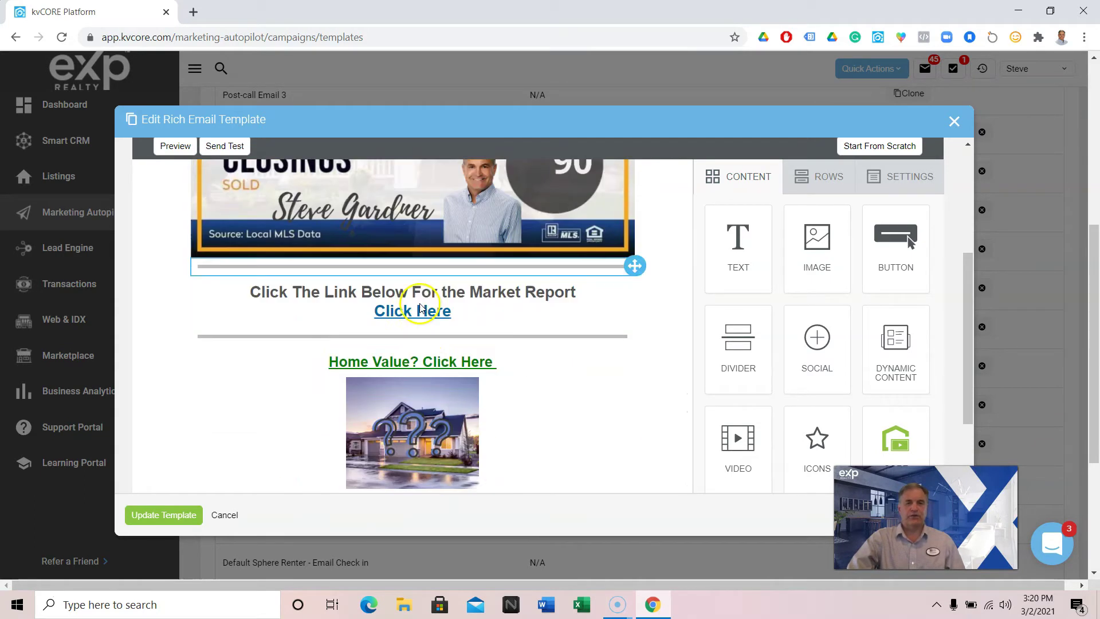
{"action": "scroll", "coordinate": [509, 351], "scroll_direction": "down", "scroll_amount": 6}
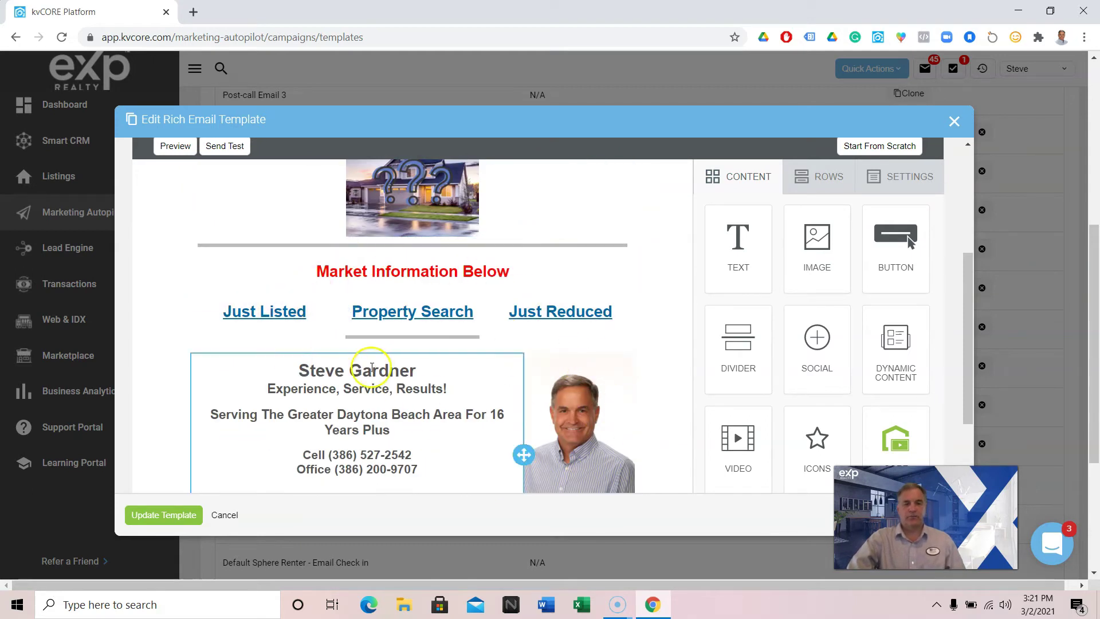
{"action": "scroll", "coordinate": [502, 355], "scroll_direction": "down", "scroll_amount": 5}
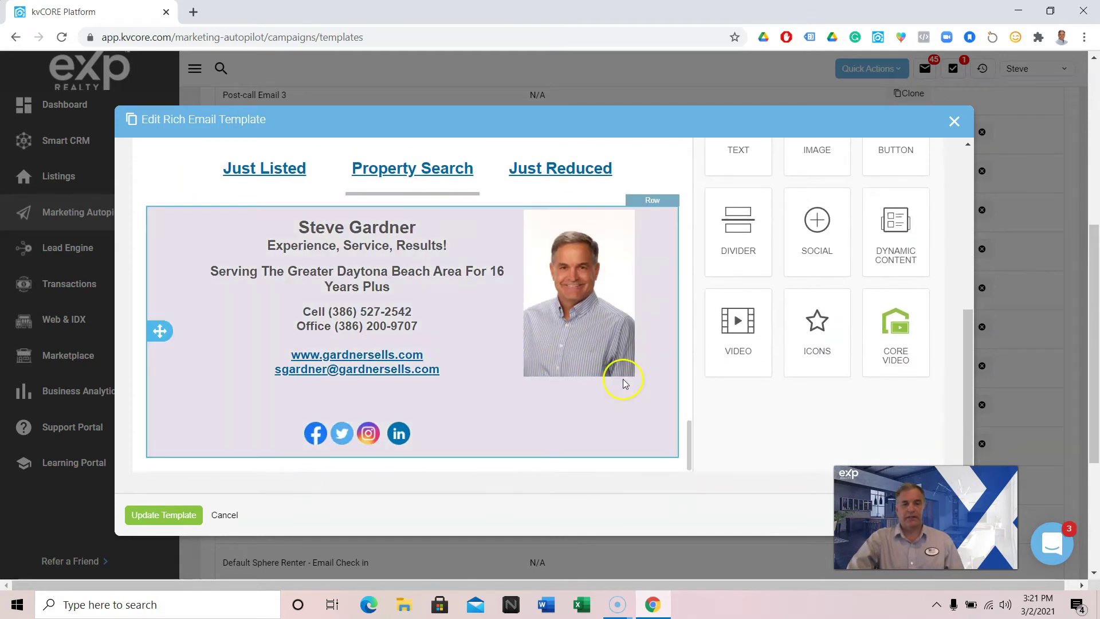
- Review the template's name and subject fields, the available content blocks and the newsletter's market information and closing sections
{"action": "scroll", "coordinate": [680, 401], "scroll_direction": "up", "scroll_amount": 10}
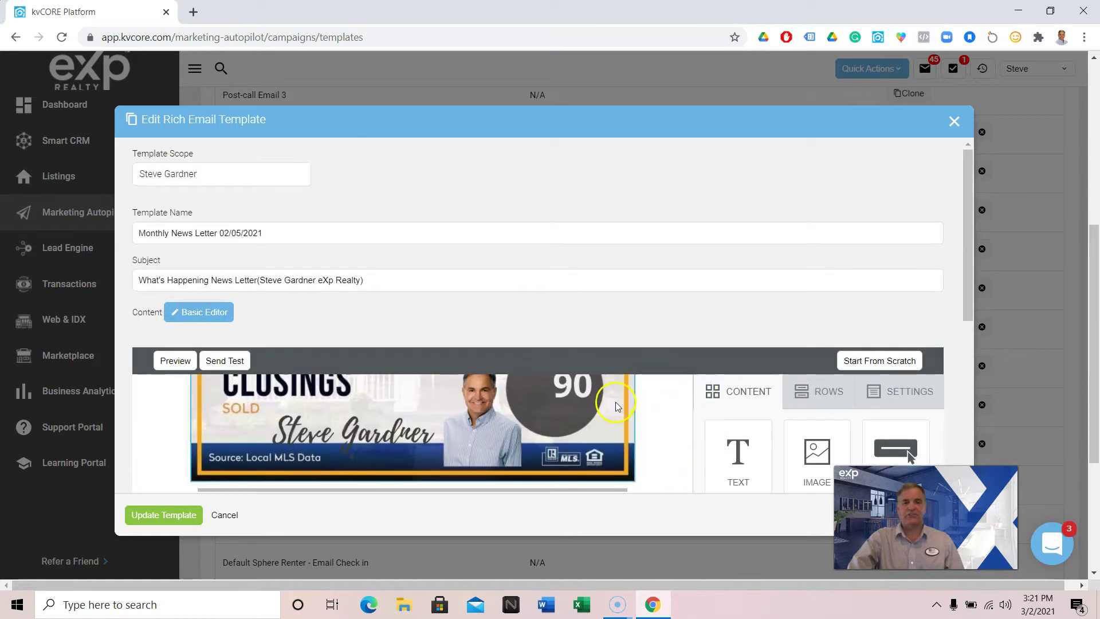
{"action": "scroll", "coordinate": [618, 403], "scroll_direction": "up", "scroll_amount": 5}
{"action": "scroll", "coordinate": [745, 309], "scroll_direction": "down", "scroll_amount": 2}
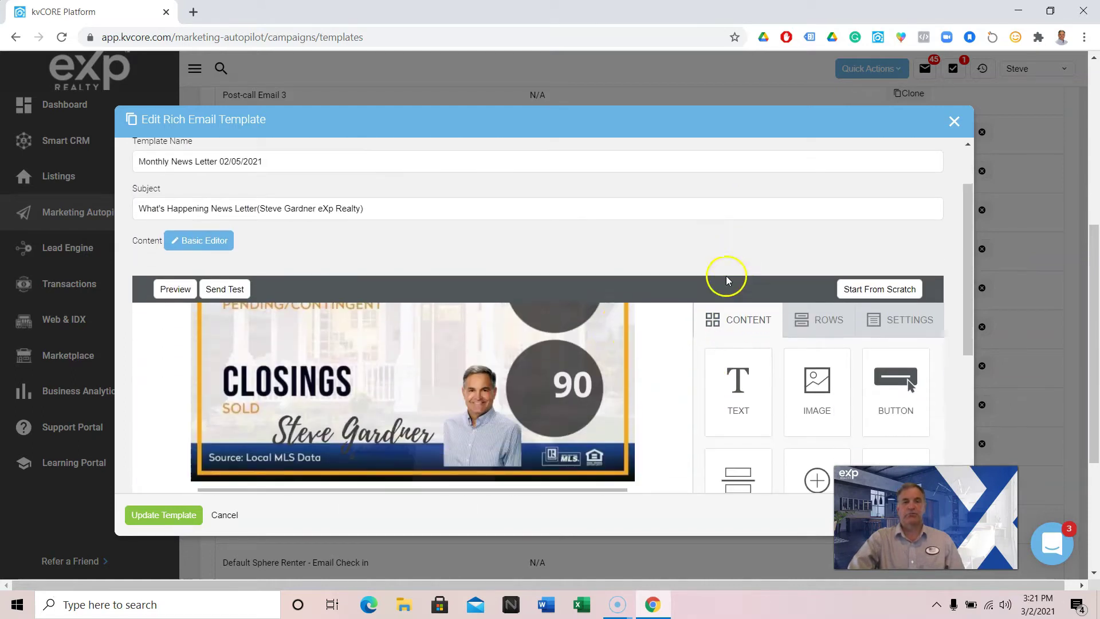
{"action": "scroll", "coordinate": [542, 201], "scroll_direction": "up", "scroll_amount": 2}
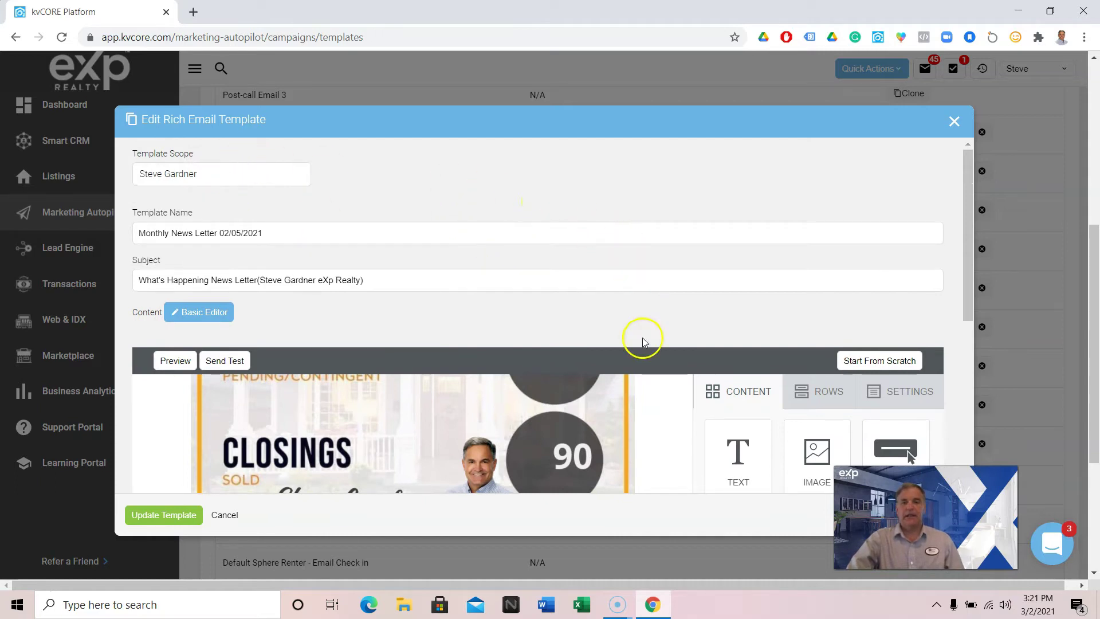
{"action": "scroll", "coordinate": [653, 355], "scroll_direction": "down", "scroll_amount": 3}
{"action": "scroll", "coordinate": [670, 389], "scroll_direction": "down", "scroll_amount": 3}
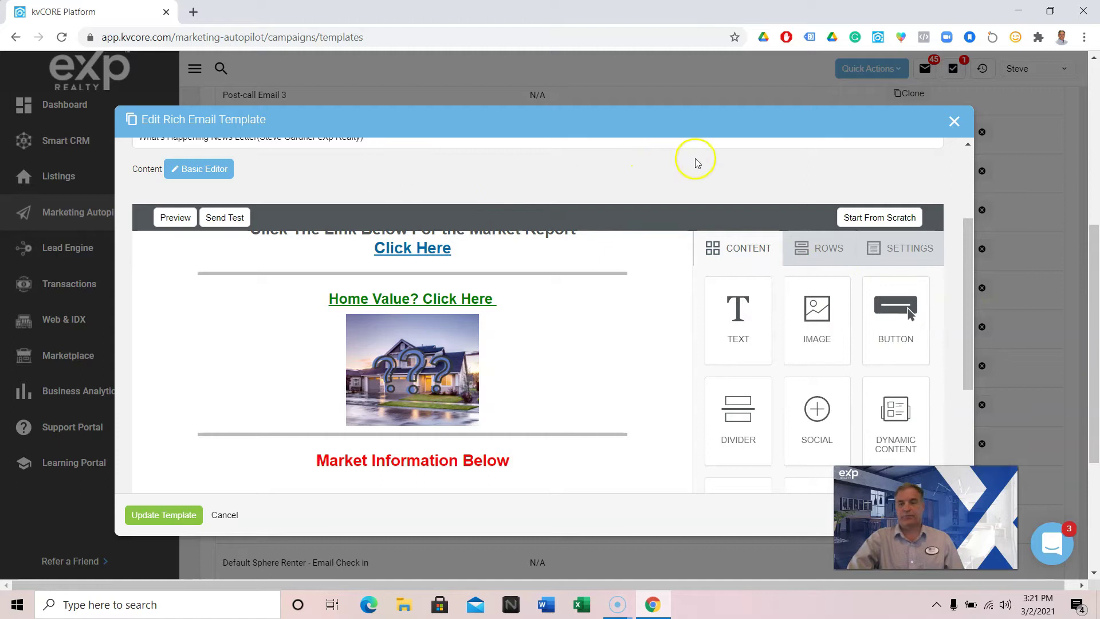
{"action": "mouse_move", "coordinate": [966, 319]}
{"action": "left_mouse_down"}
{"action": "mouse_move", "coordinate": [971, 393]}
{"action": "mouse_move", "coordinate": [970, 376]}
{"action": "left_mouse_up"}
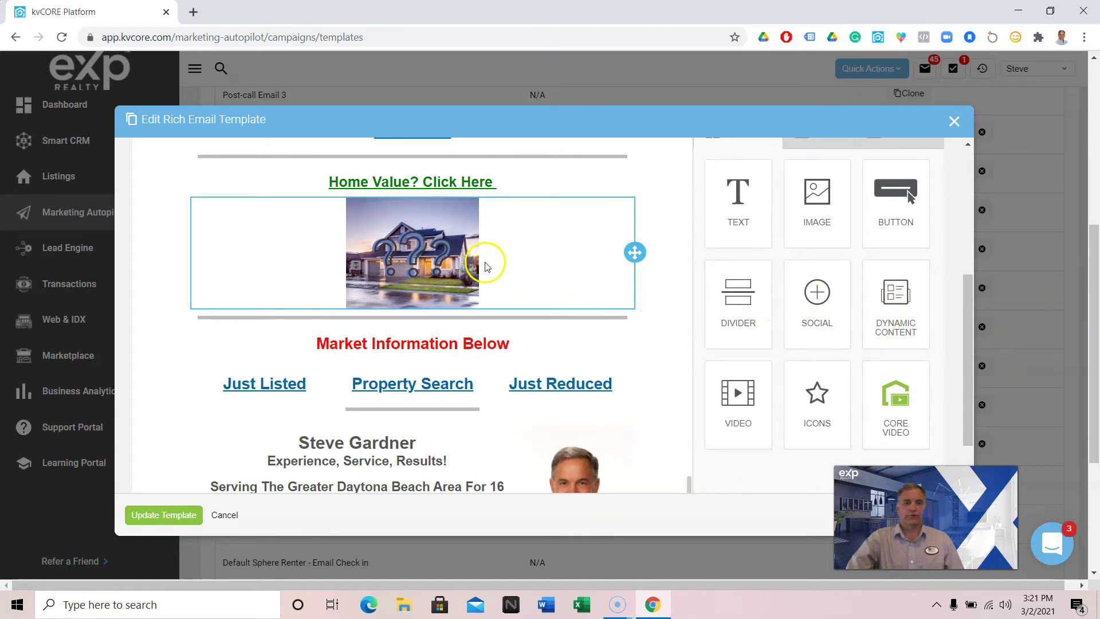
{"action": "scroll", "coordinate": [573, 295], "scroll_direction": "down", "scroll_amount": 4}
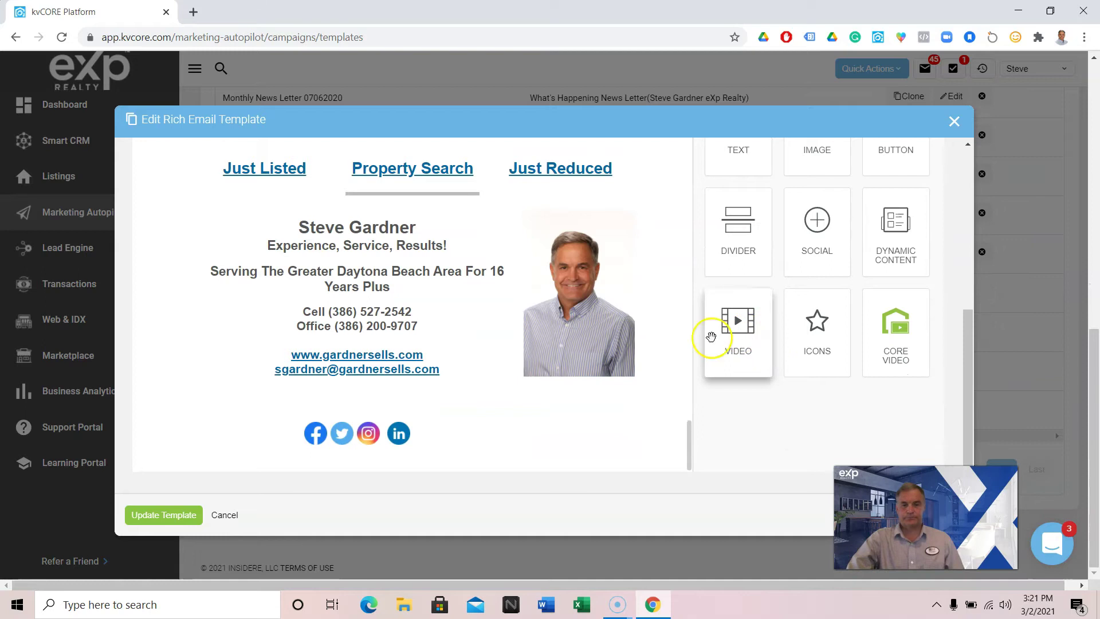
{"action": "scroll", "coordinate": [663, 321], "scroll_direction": "up", "scroll_amount": 10}
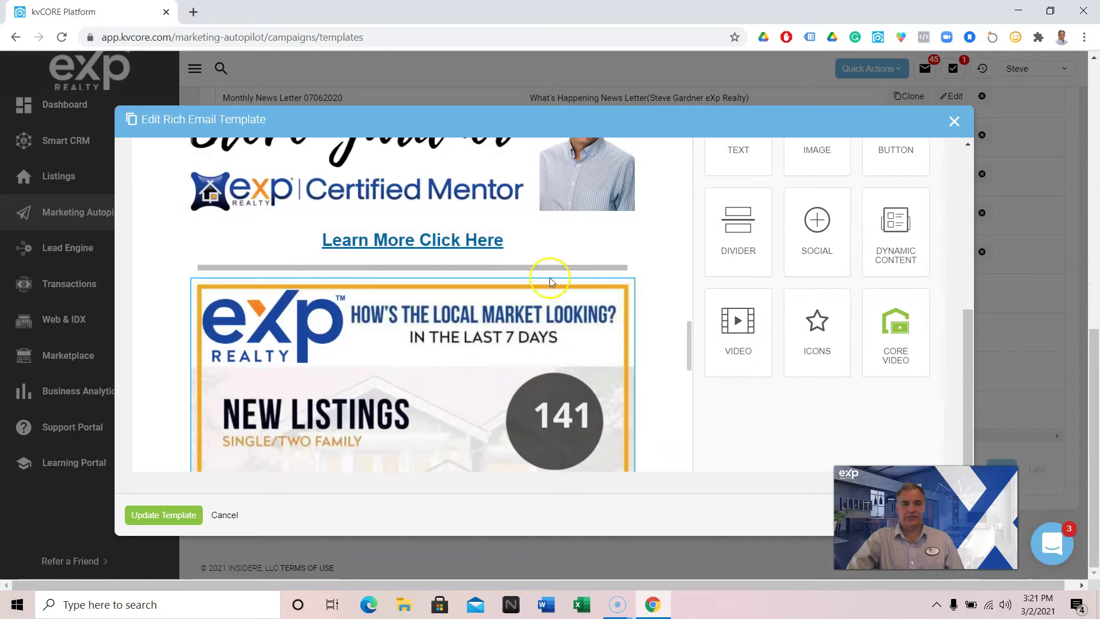
- Look through the newsletter's market report, header banner and template details, and close the editor without updating the template
{"action": "scroll", "coordinate": [544, 277], "scroll_direction": "down", "scroll_amount": 20}
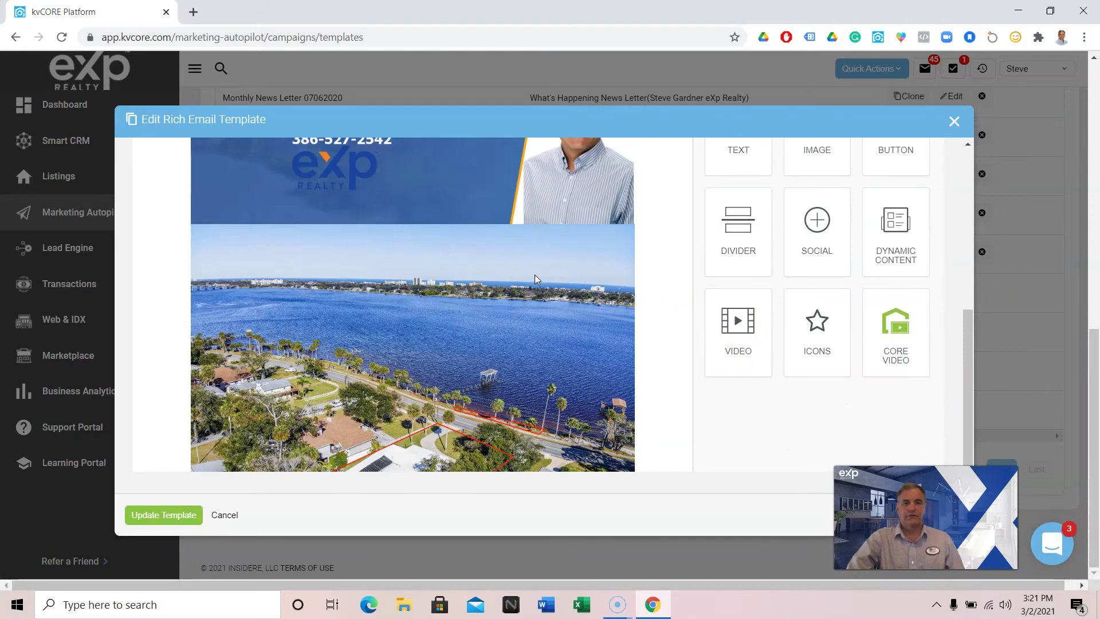
{"action": "scroll", "coordinate": [534, 273], "scroll_direction": "up", "scroll_amount": 15}
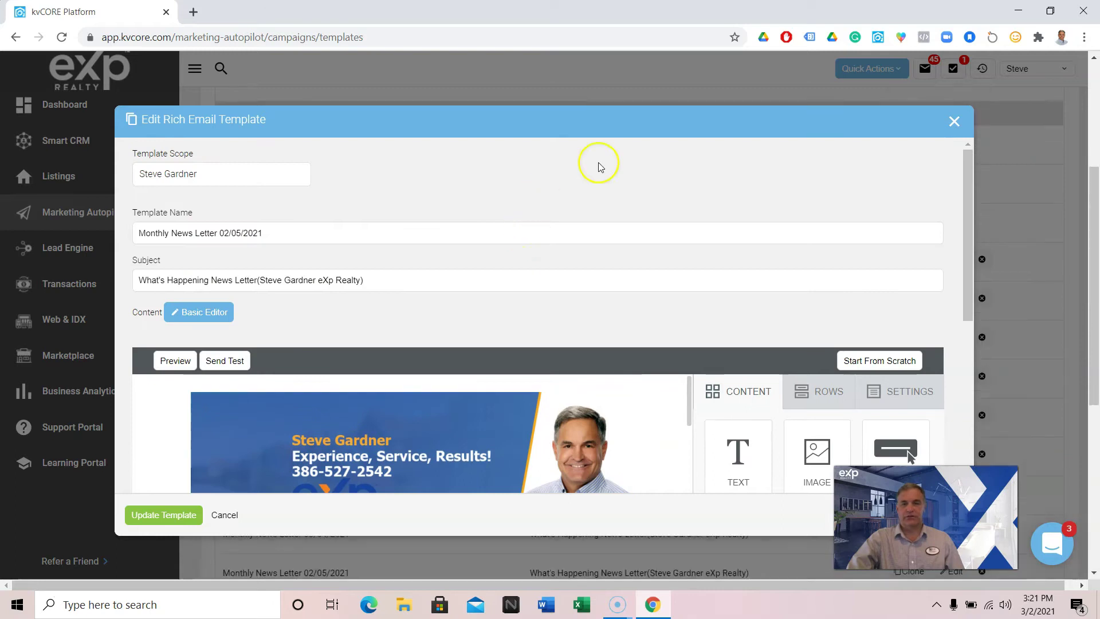
{"action": "left_click", "coordinate": [954, 120]}
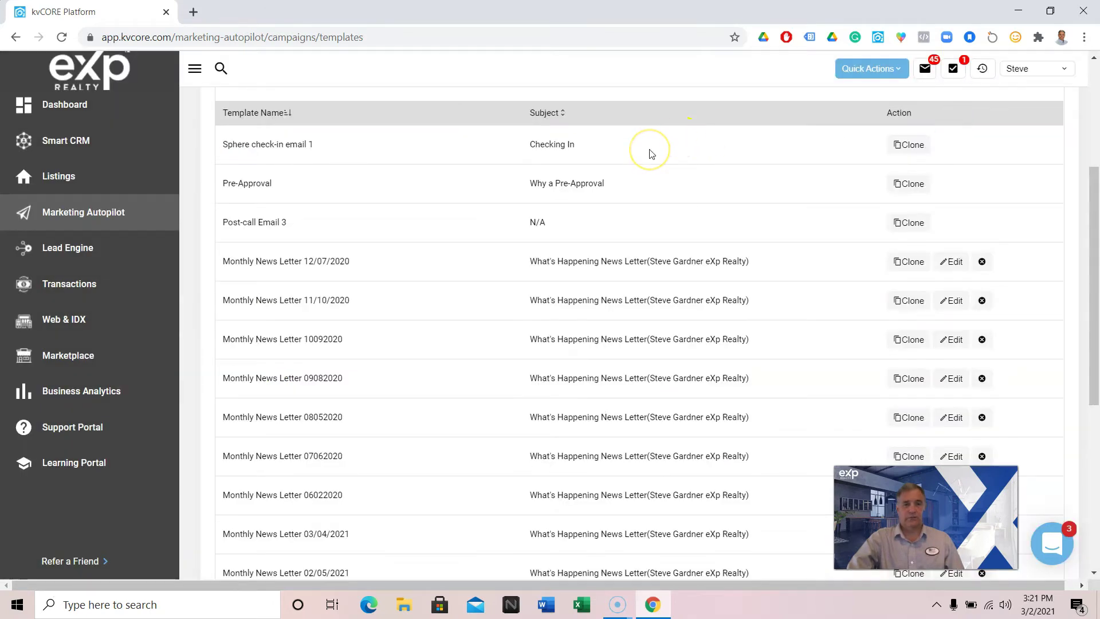
- Clone the Monthly News Letter 02/05/2021 email template, looking over its name, subject and content before saving the copy
{"action": "scroll", "coordinate": [647, 231], "scroll_direction": "down", "scroll_amount": 4}
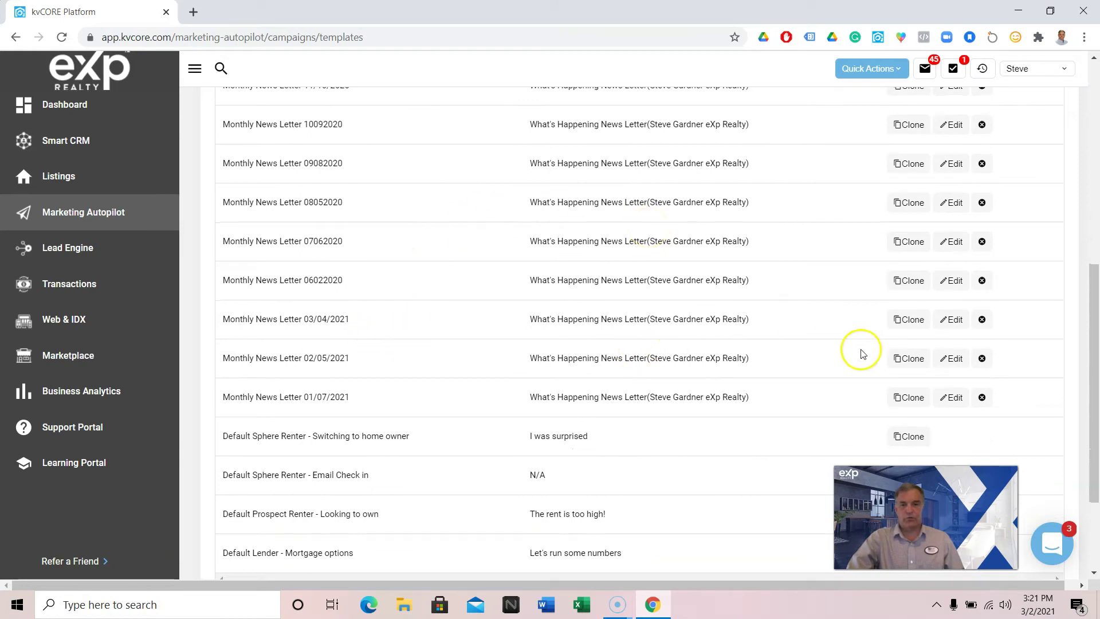
{"action": "left_click", "coordinate": [901, 366]}
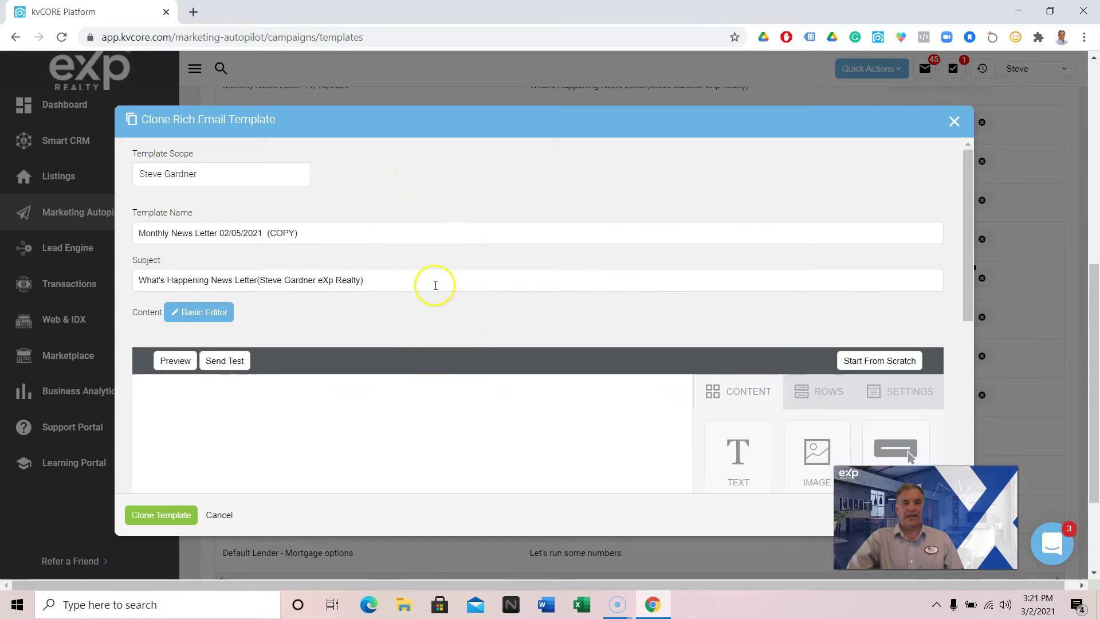
{"action": "scroll", "coordinate": [530, 227], "scroll_direction": "down", "scroll_amount": 1}
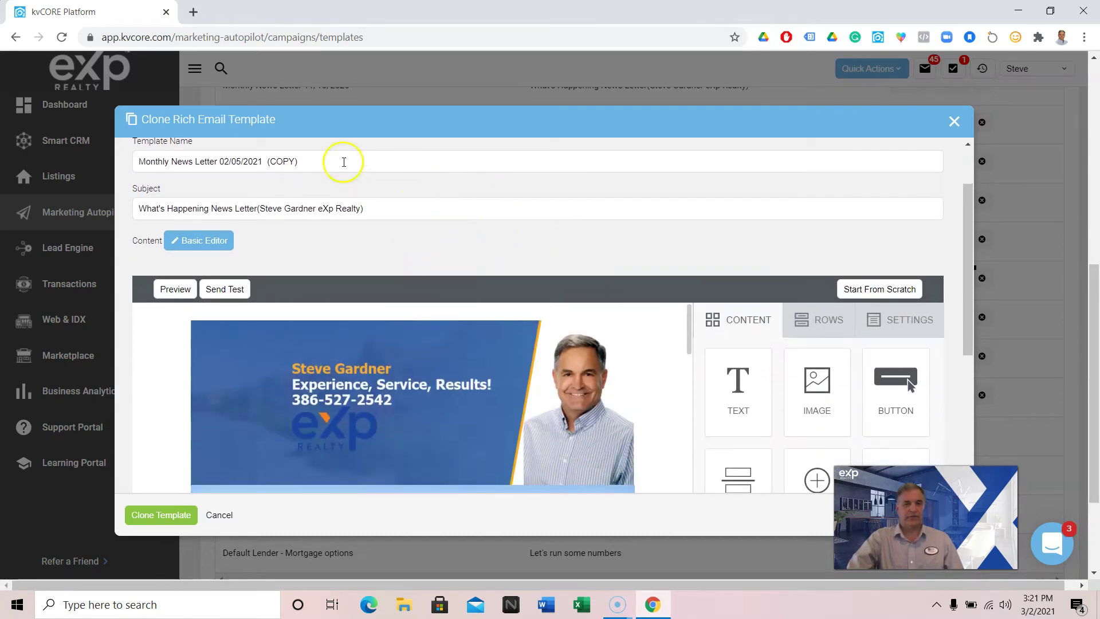
{"action": "scroll", "coordinate": [506, 315], "scroll_direction": "down", "scroll_amount": 4}
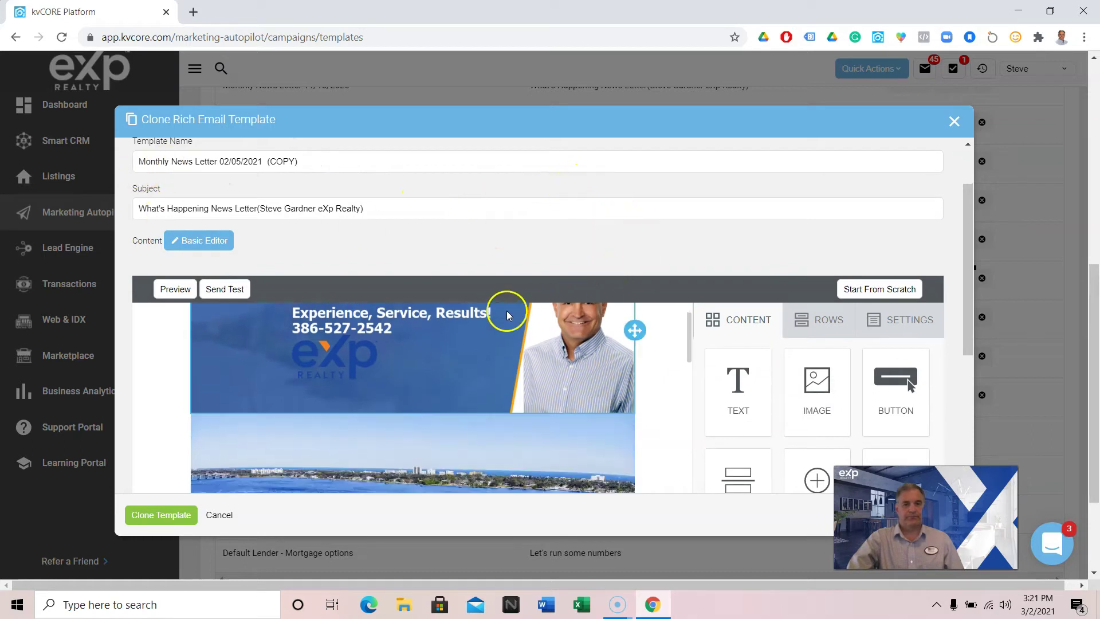
{"action": "scroll", "coordinate": [510, 327], "scroll_direction": "down", "scroll_amount": 3}
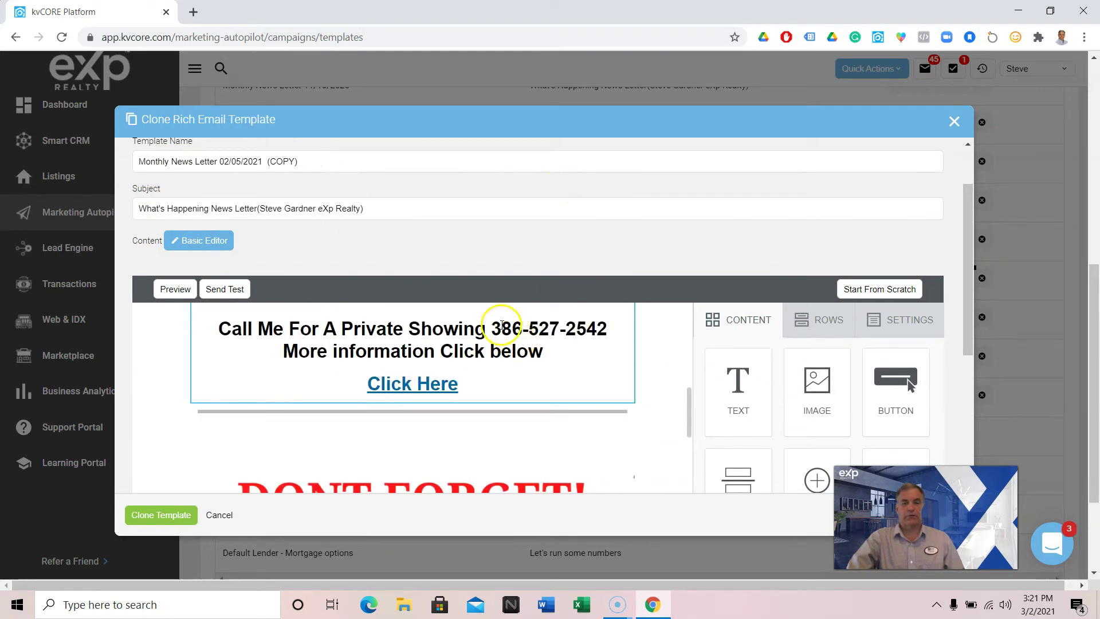
{"action": "scroll", "coordinate": [504, 344], "scroll_direction": "up", "scroll_amount": 3}
{"action": "scroll", "coordinate": [479, 360], "scroll_direction": "down", "scroll_amount": 5}
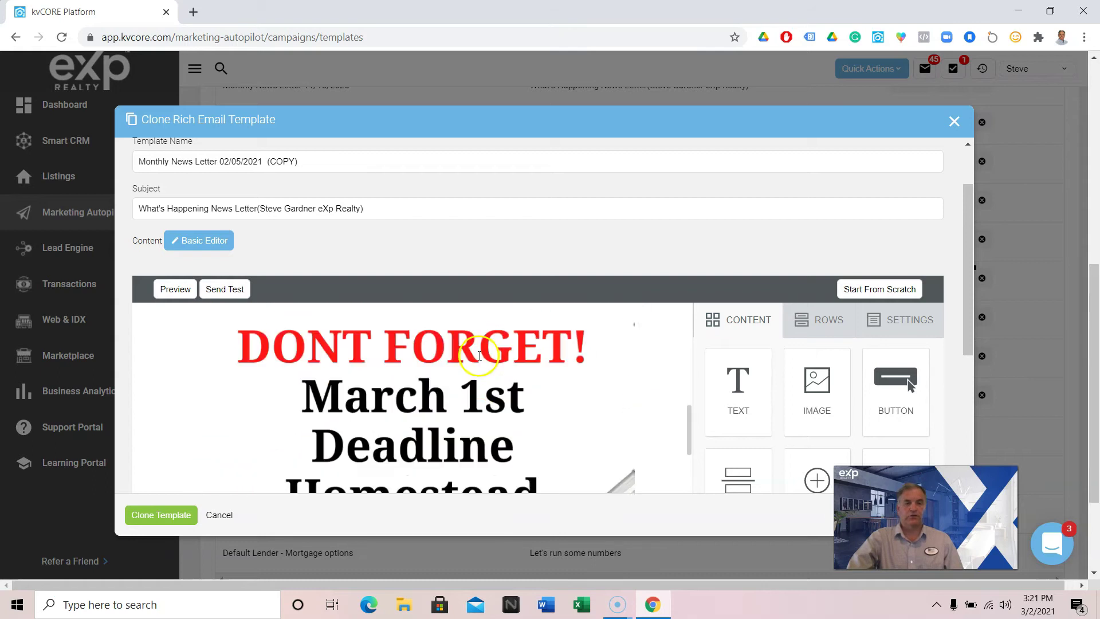
{"action": "left_click", "coordinate": [183, 516]}
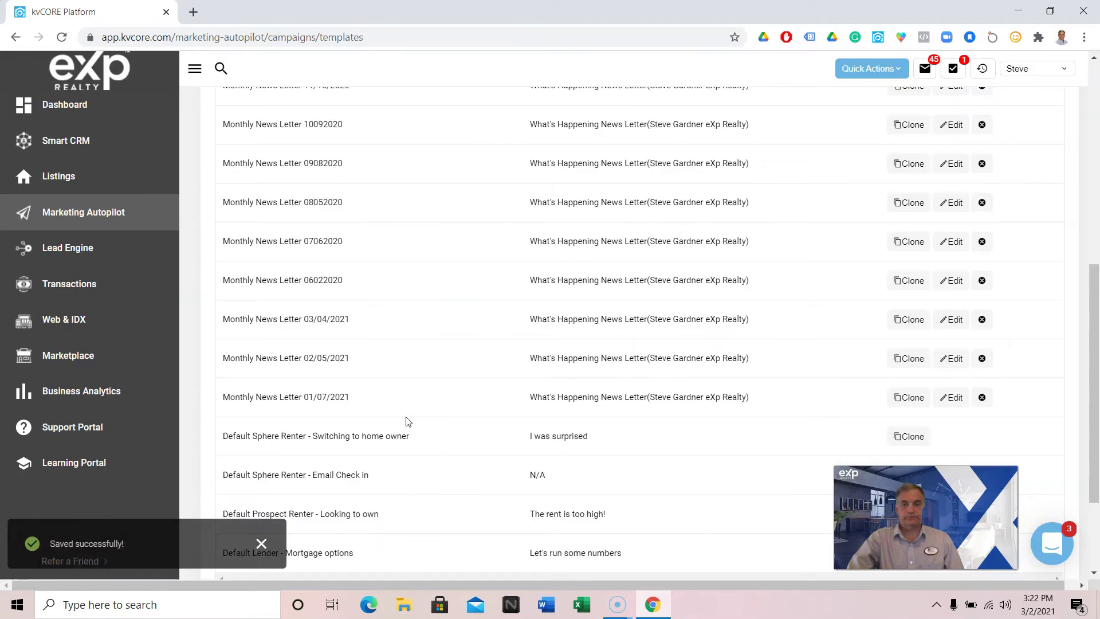
- Check the filtered template list for the cloned newsletter and reload the templates page
{"action": "left_click", "coordinate": [680, 296]}
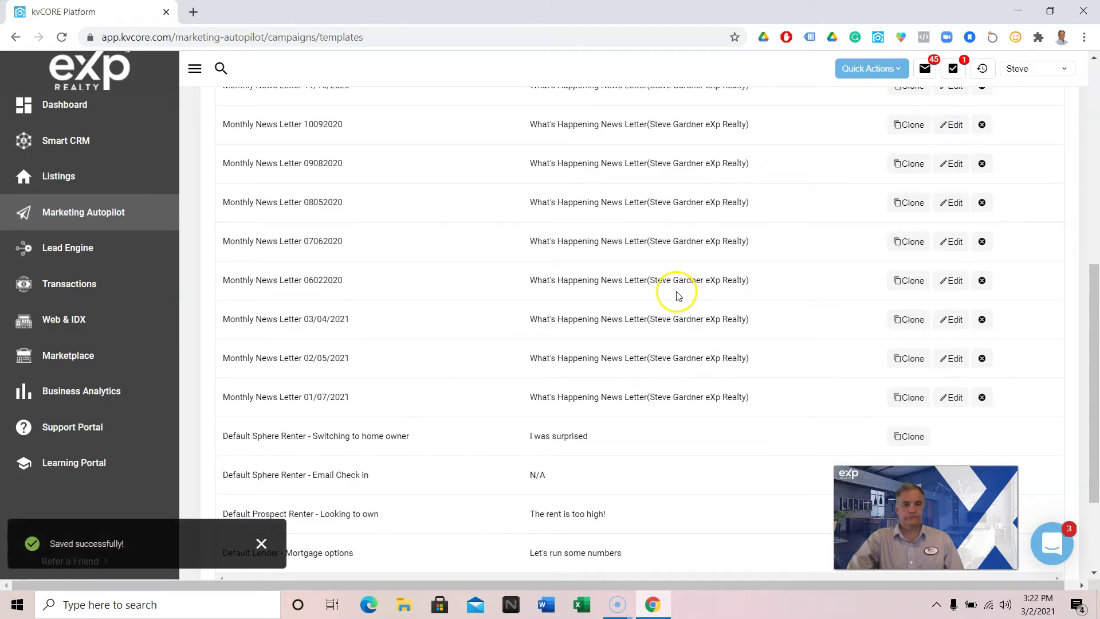
{"action": "scroll", "coordinate": [676, 286], "scroll_direction": "up", "scroll_amount": 5}
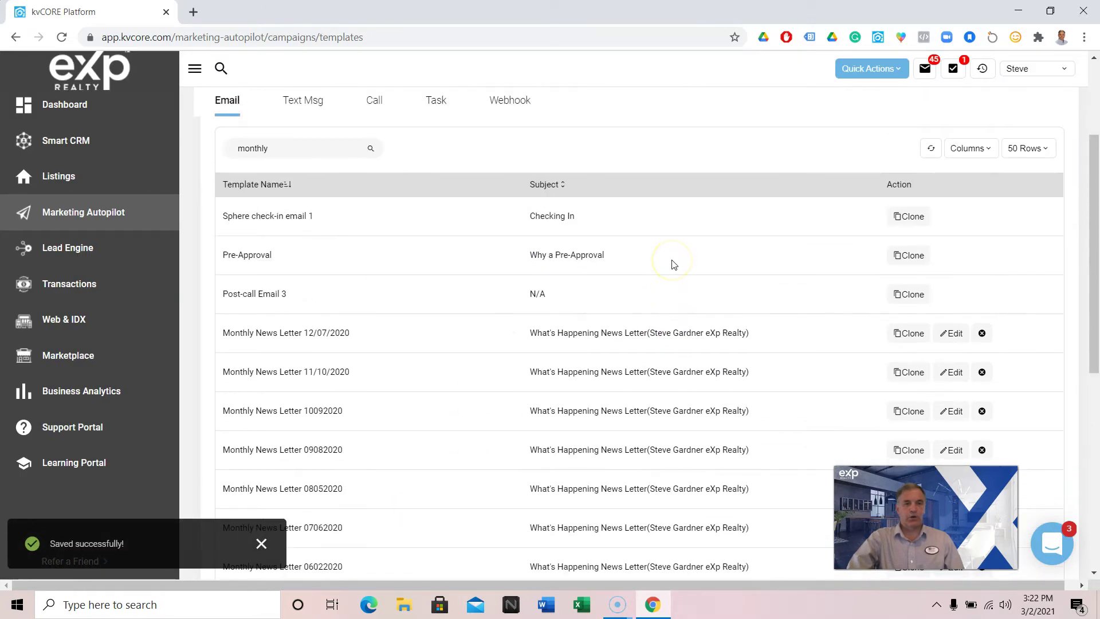
{"action": "scroll", "coordinate": [420, 305], "scroll_direction": "down", "scroll_amount": 4}
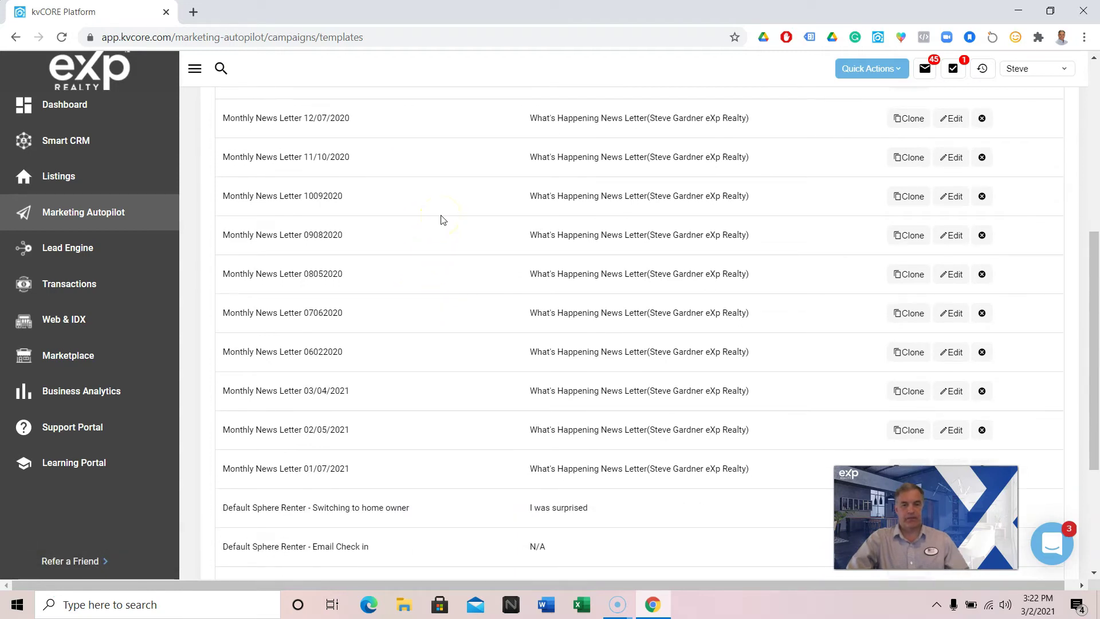
{"action": "scroll", "coordinate": [309, 123], "scroll_direction": "up", "scroll_amount": 7}
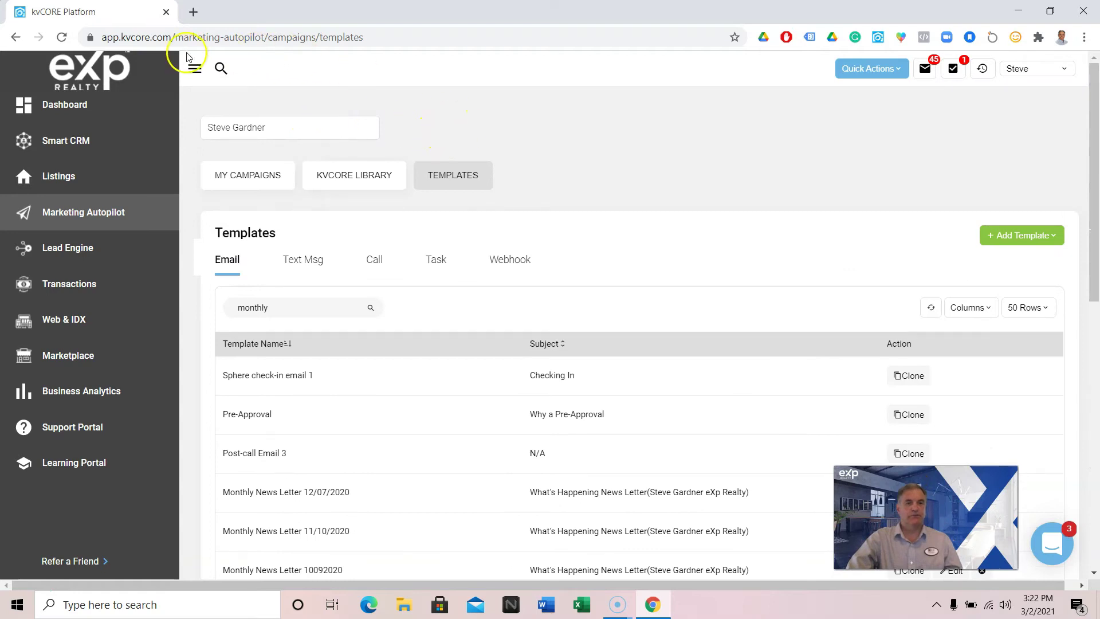
{"action": "left_click", "coordinate": [61, 38]}
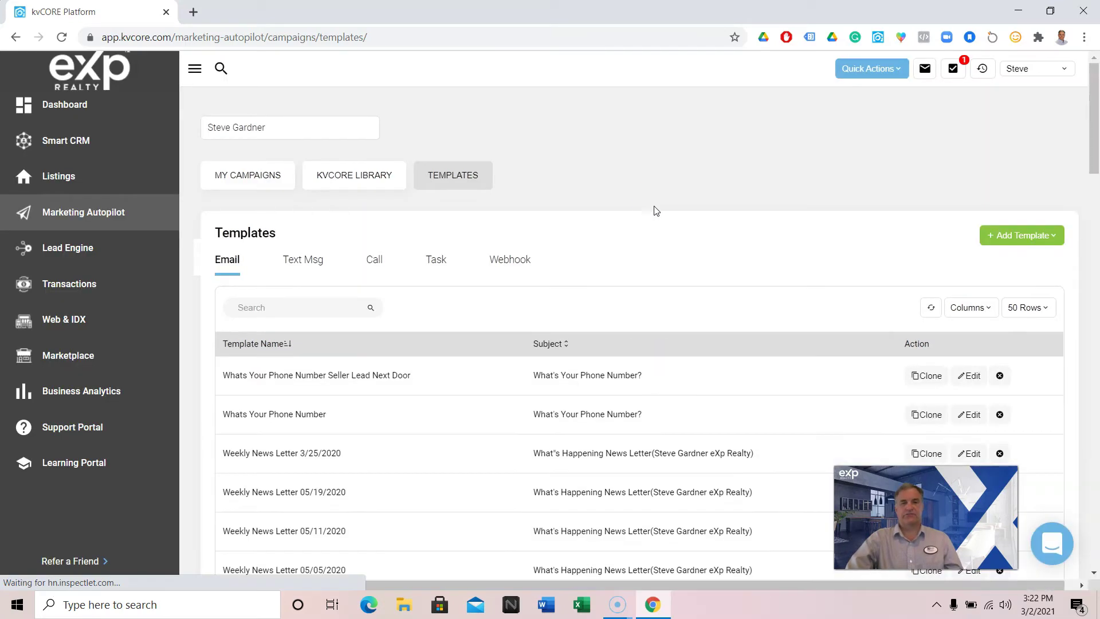
- Browse the unfiltered list of email templates for the cloned newsletter
{"action": "left_click", "coordinate": [561, 250]}
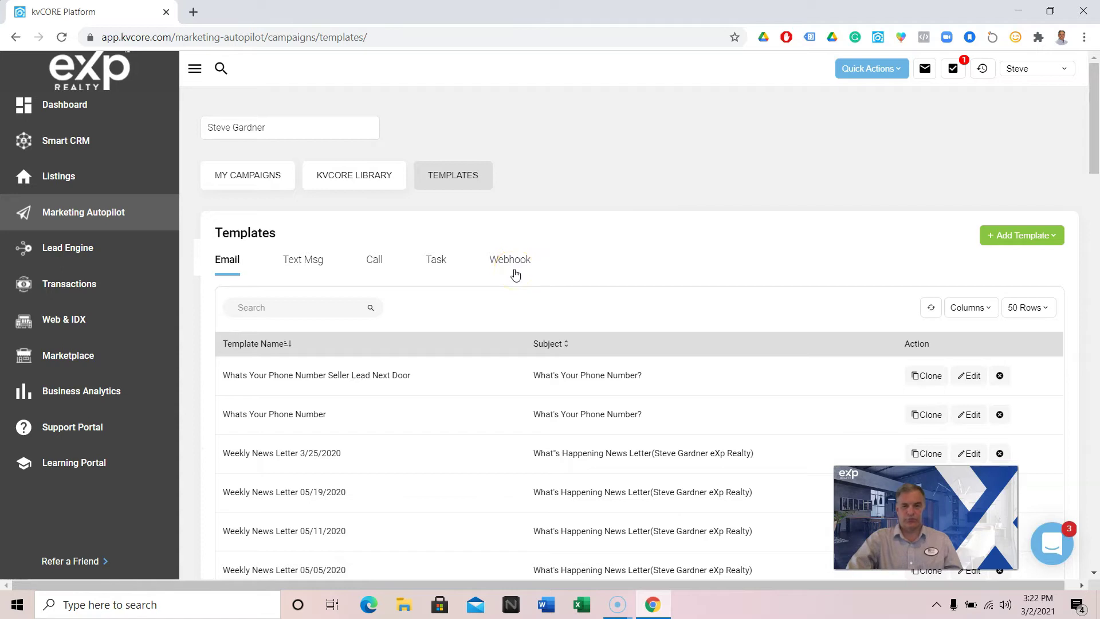
{"action": "left_click", "coordinate": [504, 339]}
{"action": "scroll", "coordinate": [478, 327], "scroll_direction": "down", "scroll_amount": 5}
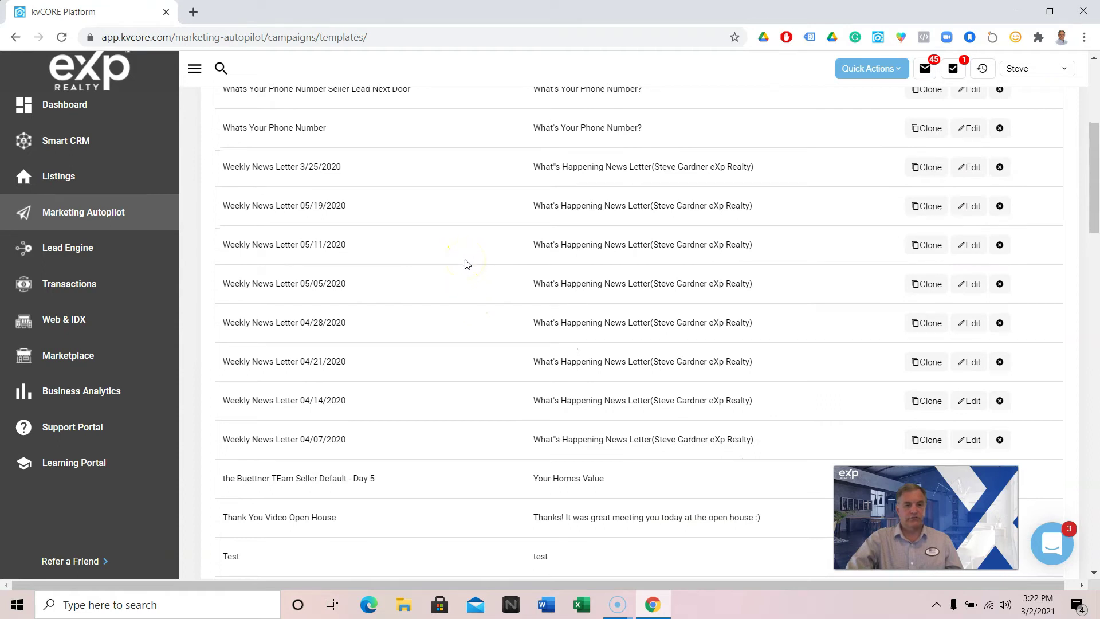
{"action": "scroll", "coordinate": [467, 264], "scroll_direction": "down", "scroll_amount": 10}
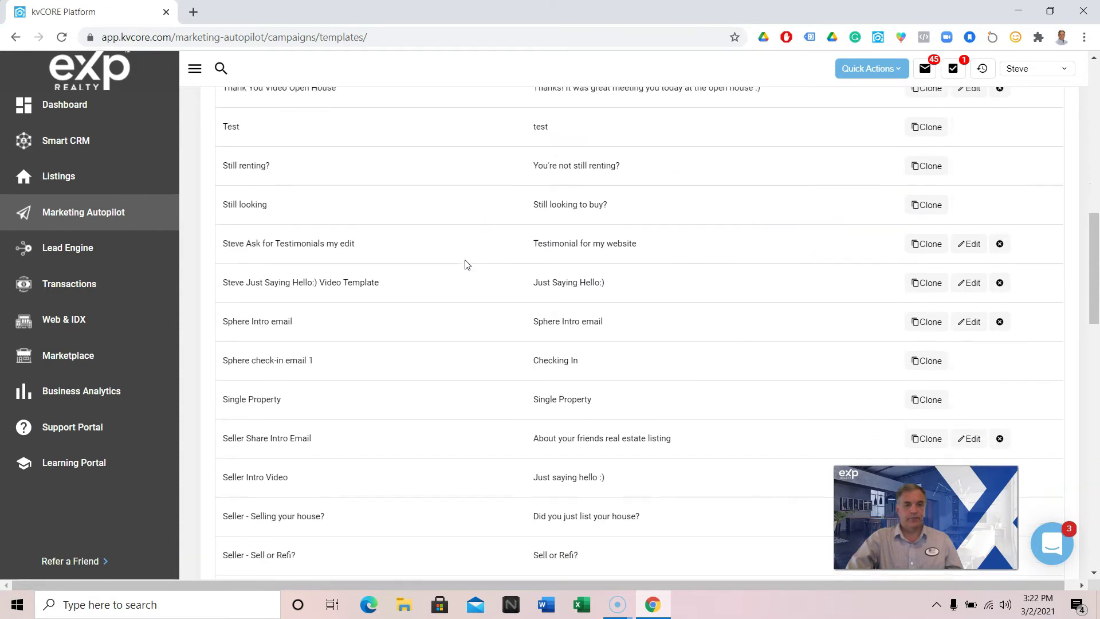
{"action": "scroll", "coordinate": [467, 264], "scroll_direction": "down", "scroll_amount": 16}
{"action": "scroll", "coordinate": [466, 262], "scroll_direction": "up", "scroll_amount": 18}
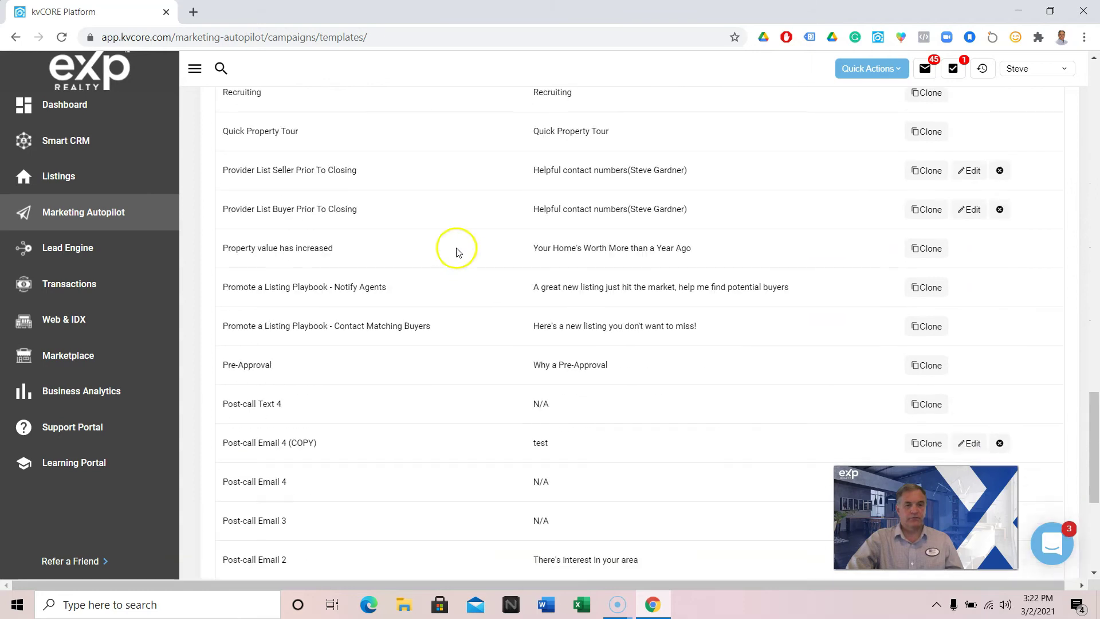
{"action": "scroll", "coordinate": [394, 199], "scroll_direction": "up", "scroll_amount": 10}
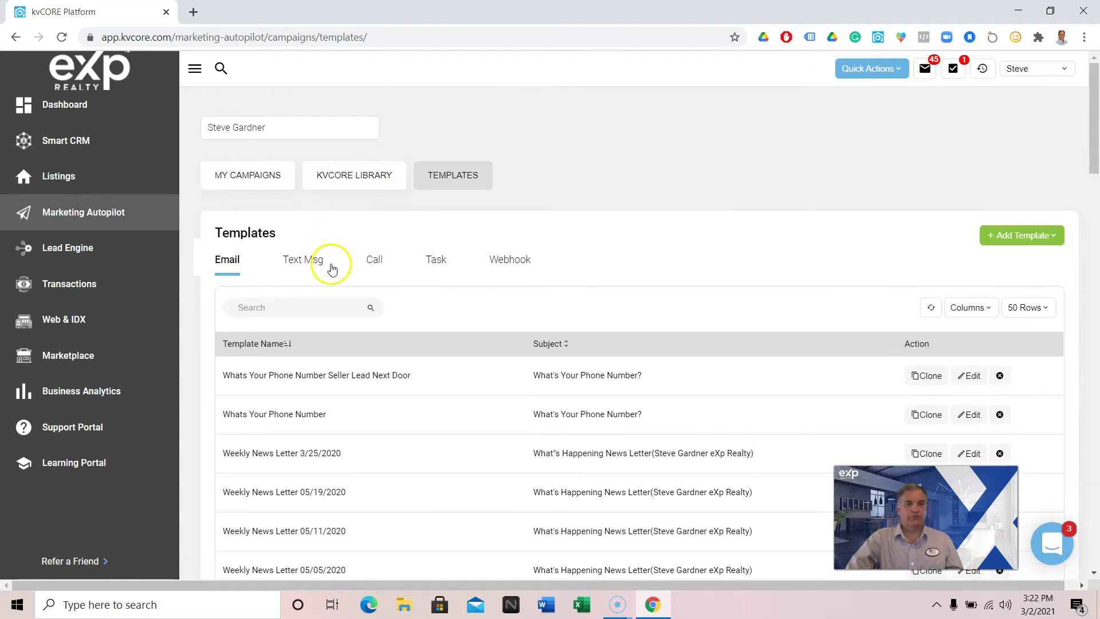
- Search the reloaded email templates for "monthly"
{"action": "left_click", "coordinate": [311, 299]}
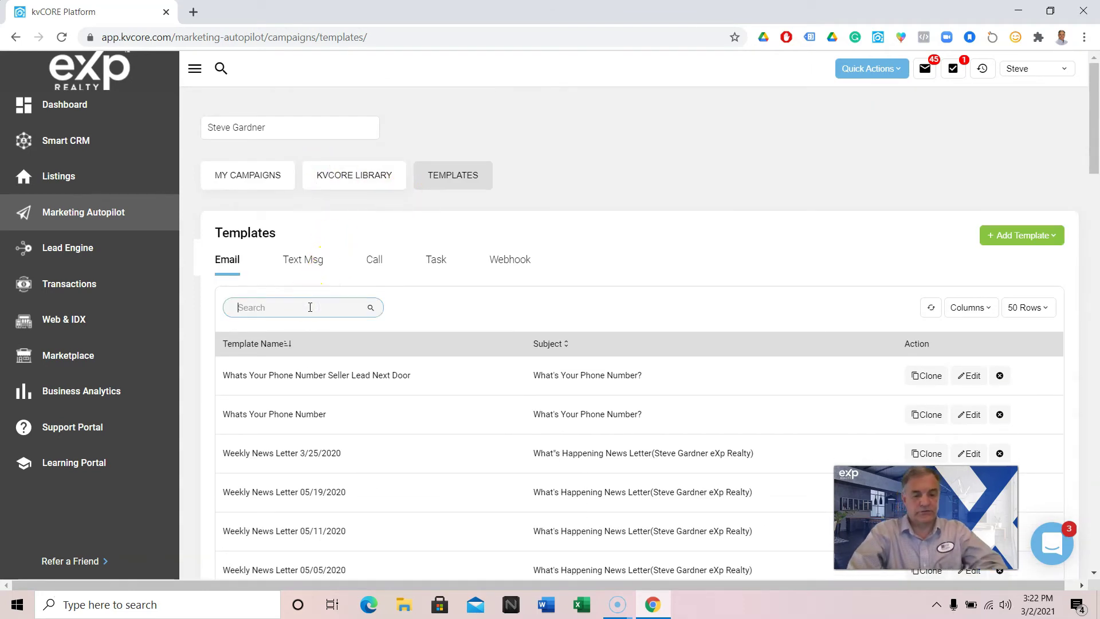
{"action": "type", "text": "mo"}
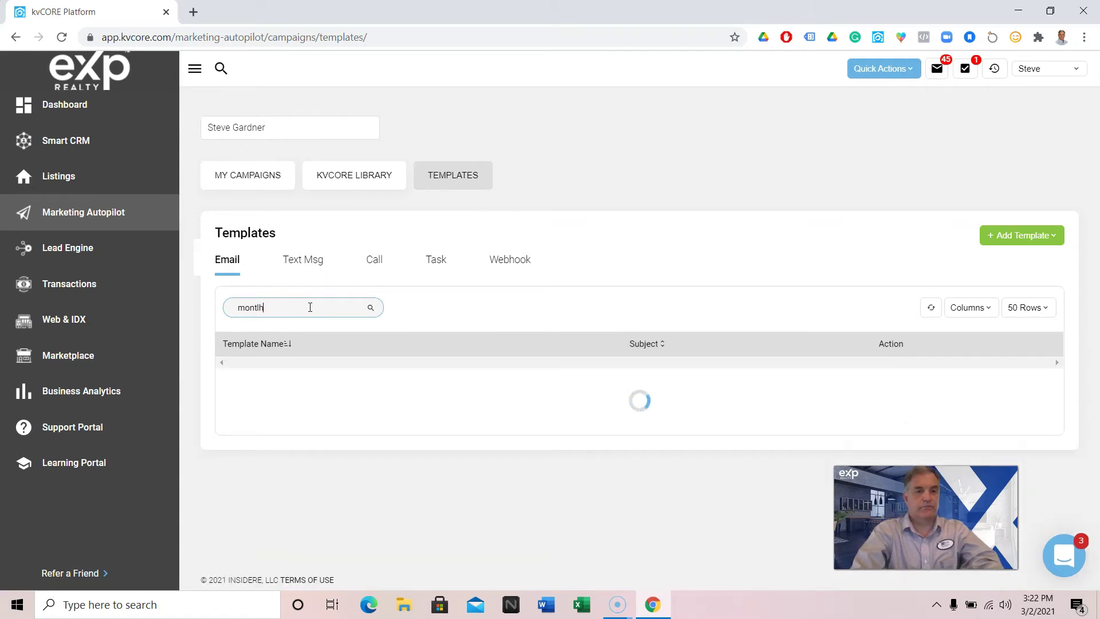
{"action": "type", "text": "ntlh"}
{"action": "key", "text": "BackSpace"}
{"action": "key", "text": "BackSpace"}
{"action": "key", "text": "BackSpace"}
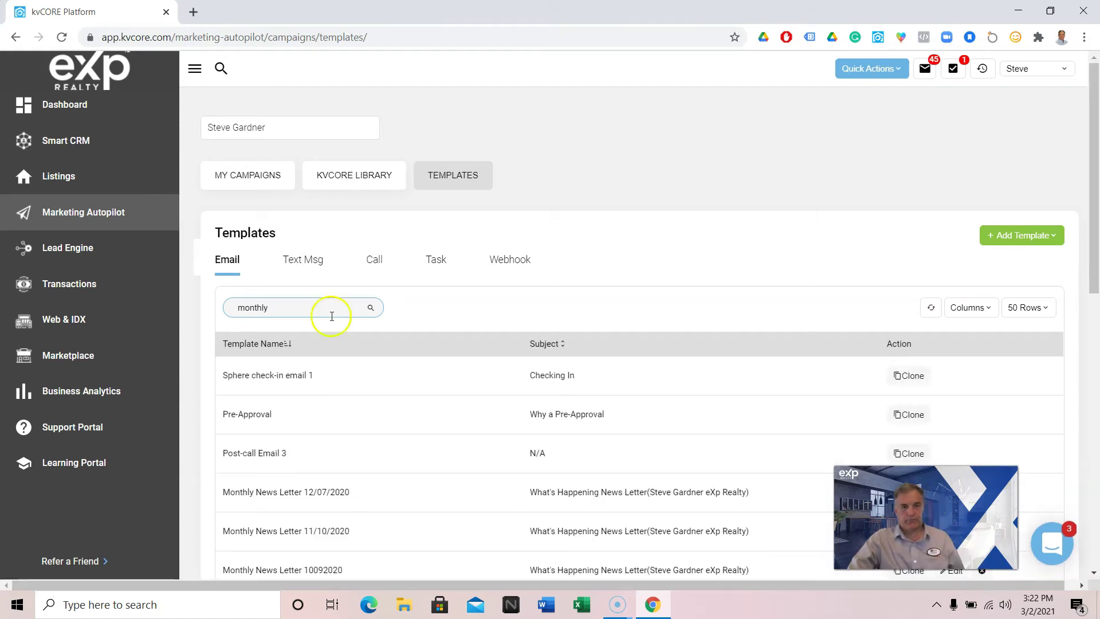
- Open Monthly News Letter 02/05/2021 (COPY) for editing and change its template name to Monthly News Letter 03/05/2021
{"action": "scroll", "coordinate": [407, 370], "scroll_direction": "down", "scroll_amount": 6}
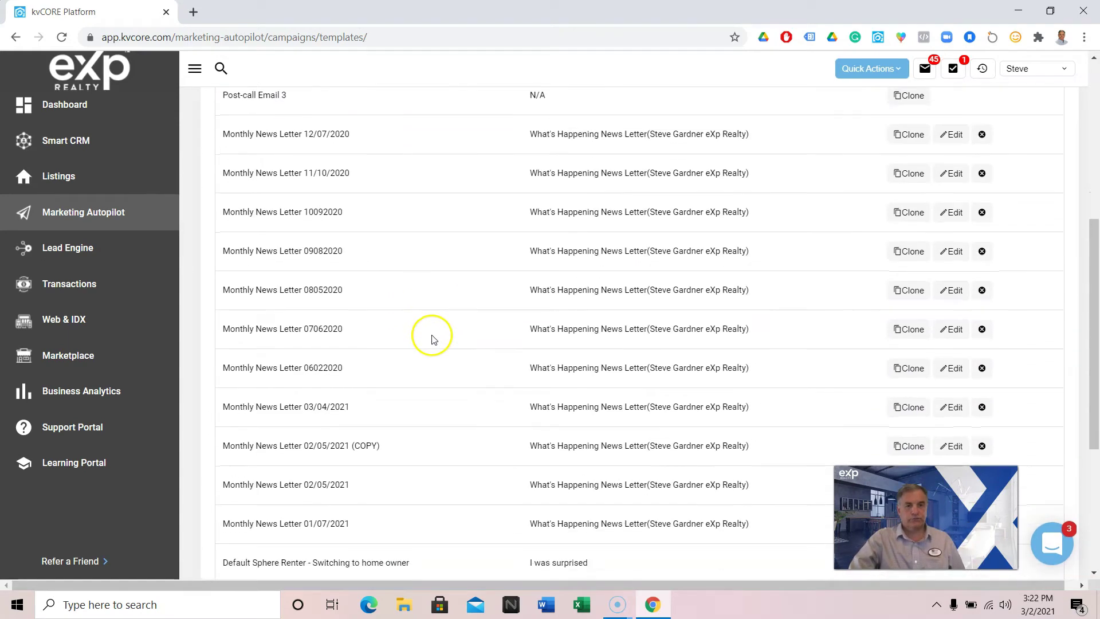
{"action": "scroll", "coordinate": [426, 346], "scroll_direction": "down", "scroll_amount": 1}
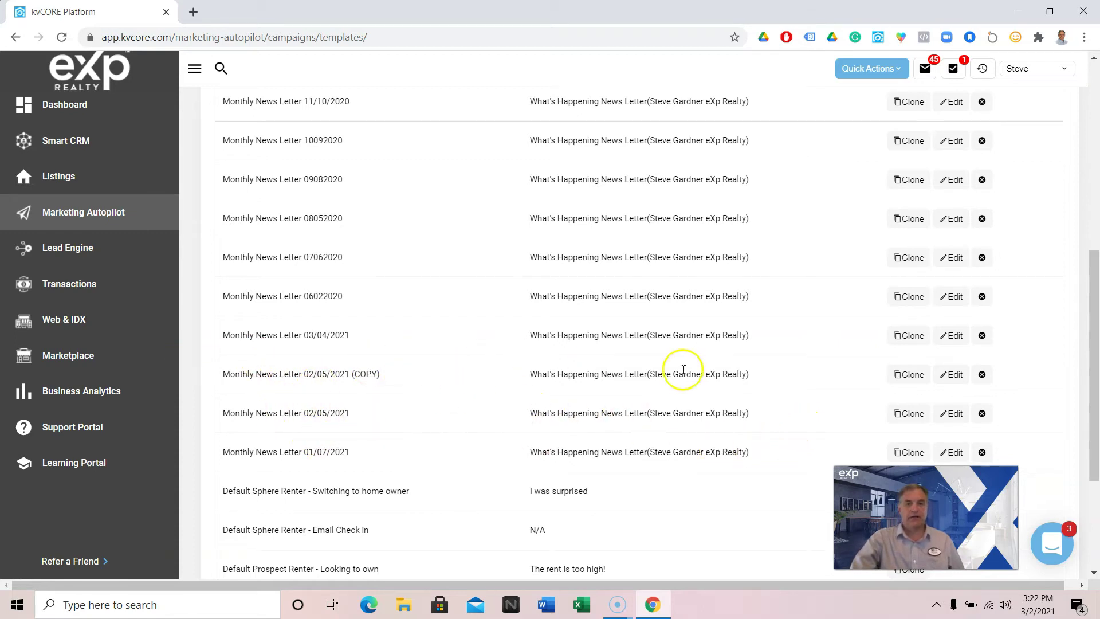
{"action": "left_click", "coordinate": [953, 375]}
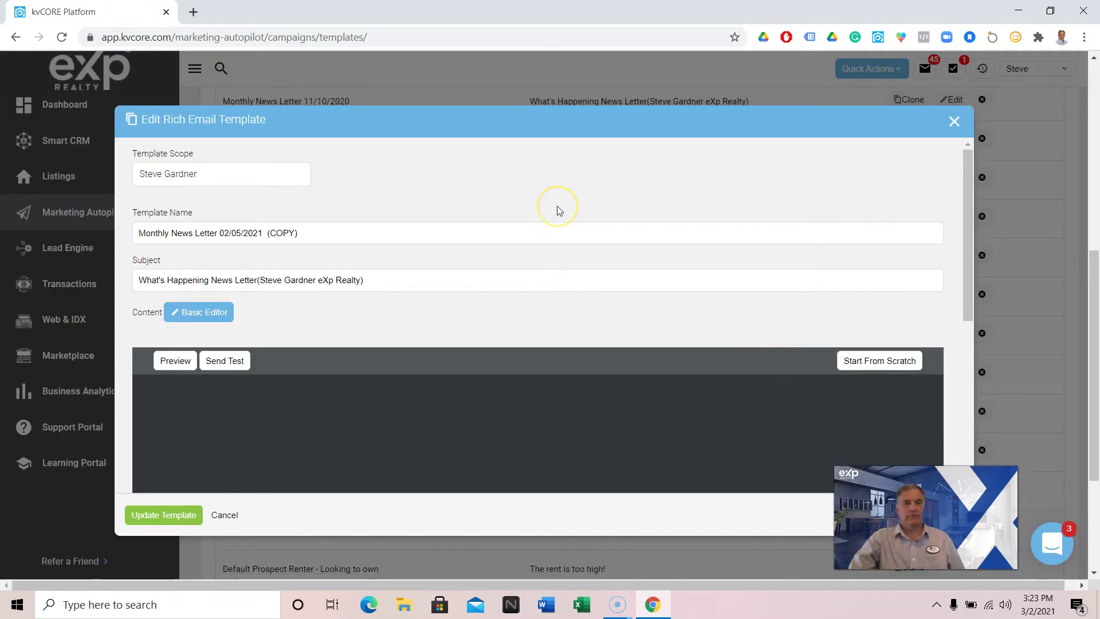
{"action": "scroll", "coordinate": [558, 210], "scroll_direction": "down", "scroll_amount": 1}
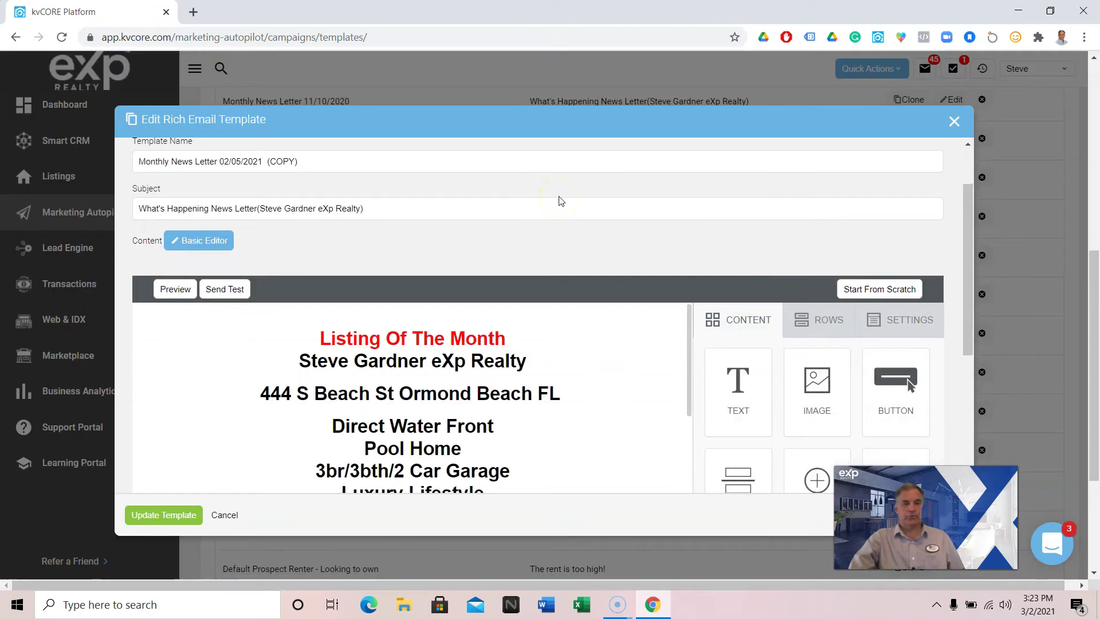
{"action": "left_click", "coordinate": [301, 161]}
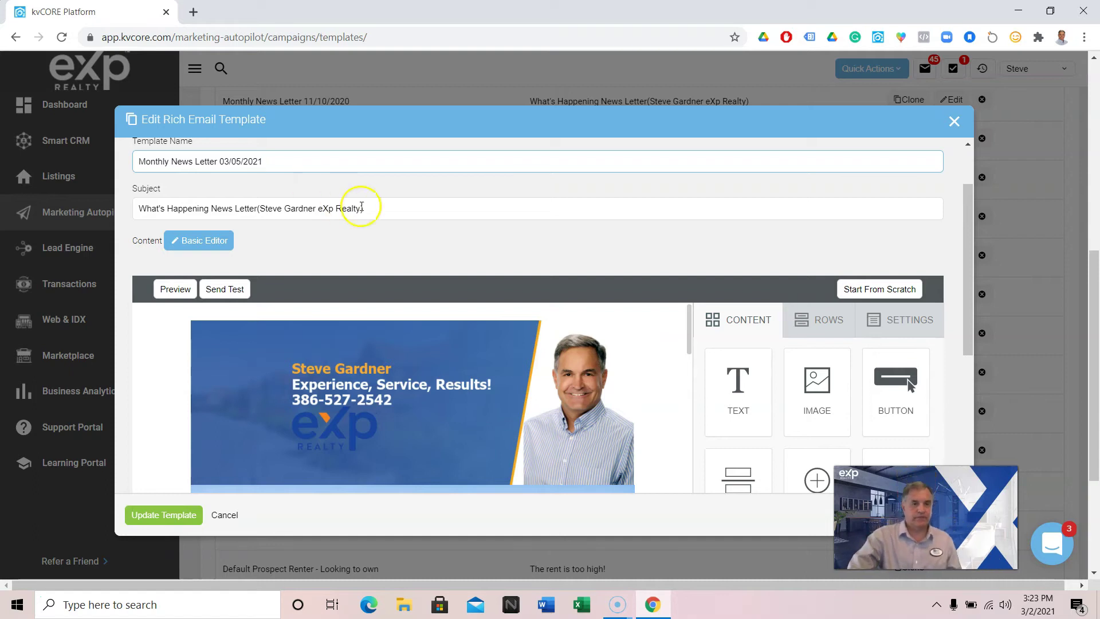
- Review the copied newsletter's subject, banner, listing, video and mentoring sections, and save the template with its new name
{"action": "scroll", "coordinate": [499, 182], "scroll_direction": "down", "scroll_amount": 1}
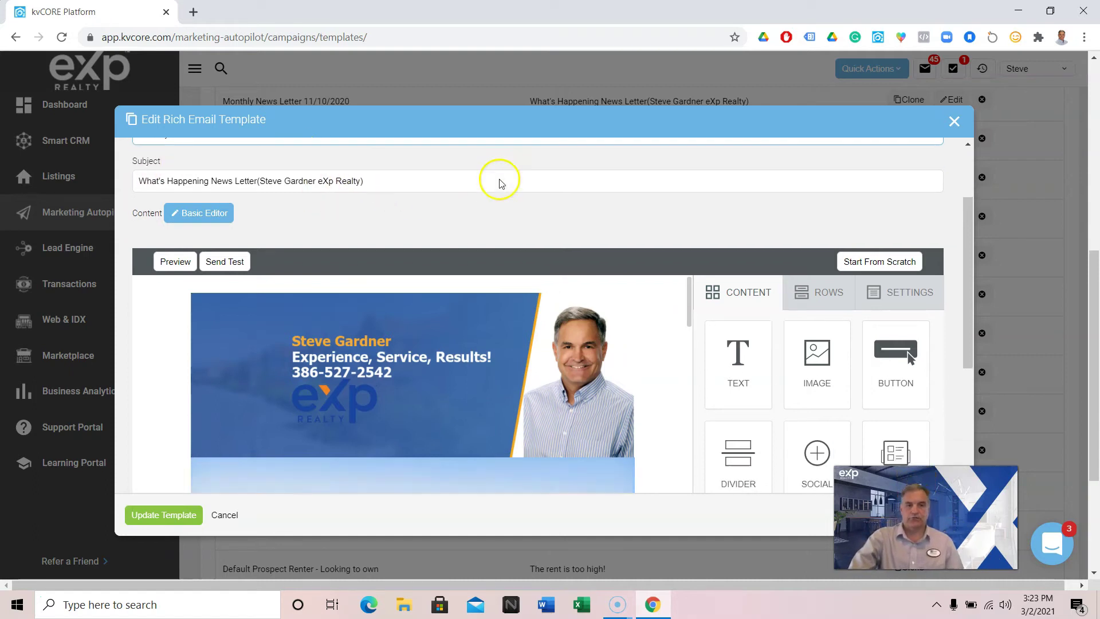
{"action": "scroll", "coordinate": [502, 178], "scroll_direction": "down", "scroll_amount": 5}
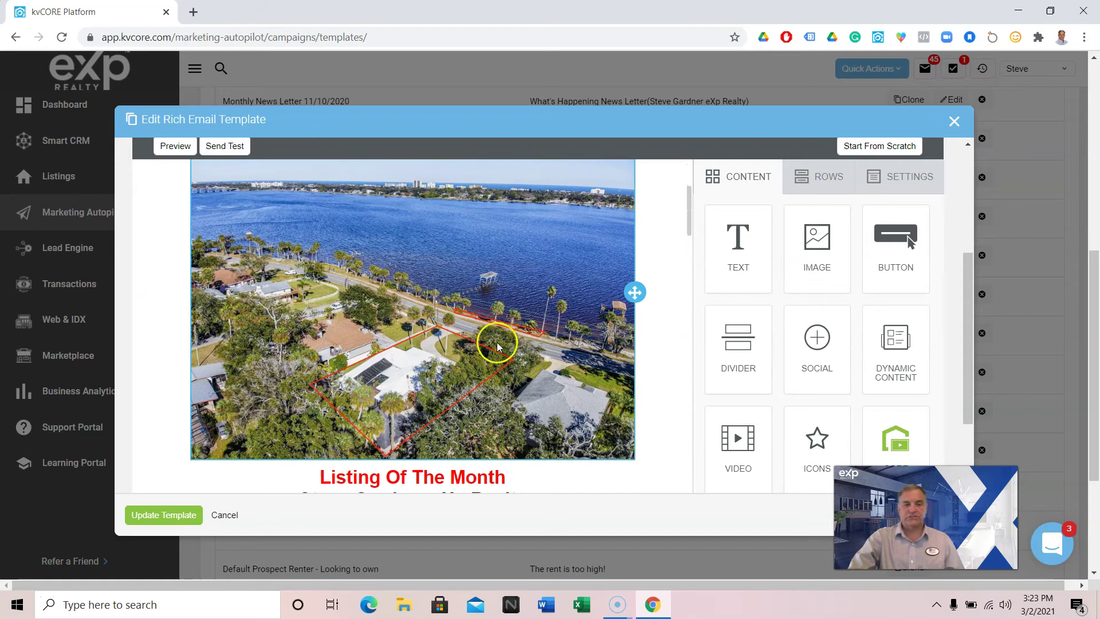
{"action": "scroll", "coordinate": [515, 343], "scroll_direction": "up", "scroll_amount": 1}
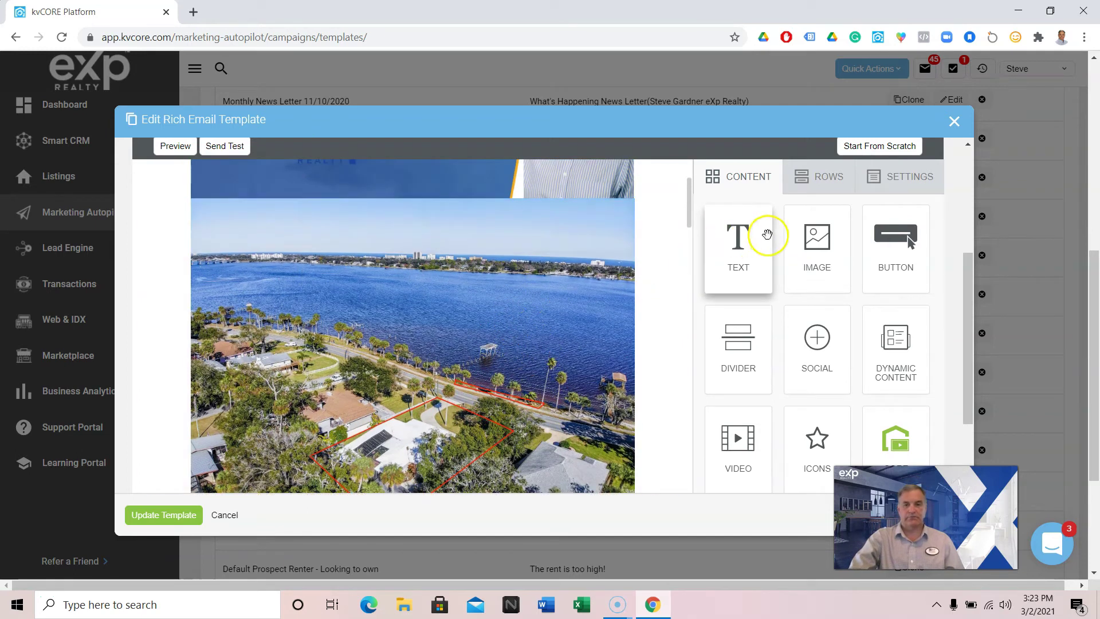
{"action": "scroll", "coordinate": [489, 275], "scroll_direction": "up", "scroll_amount": 4}
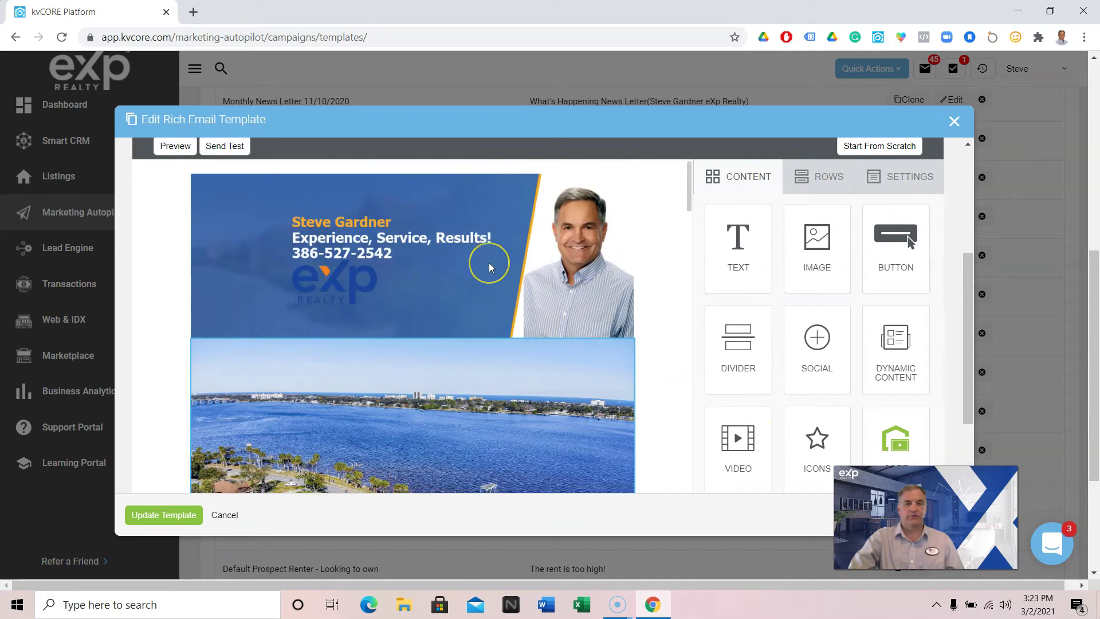
{"action": "scroll", "coordinate": [489, 266], "scroll_direction": "down", "scroll_amount": 15}
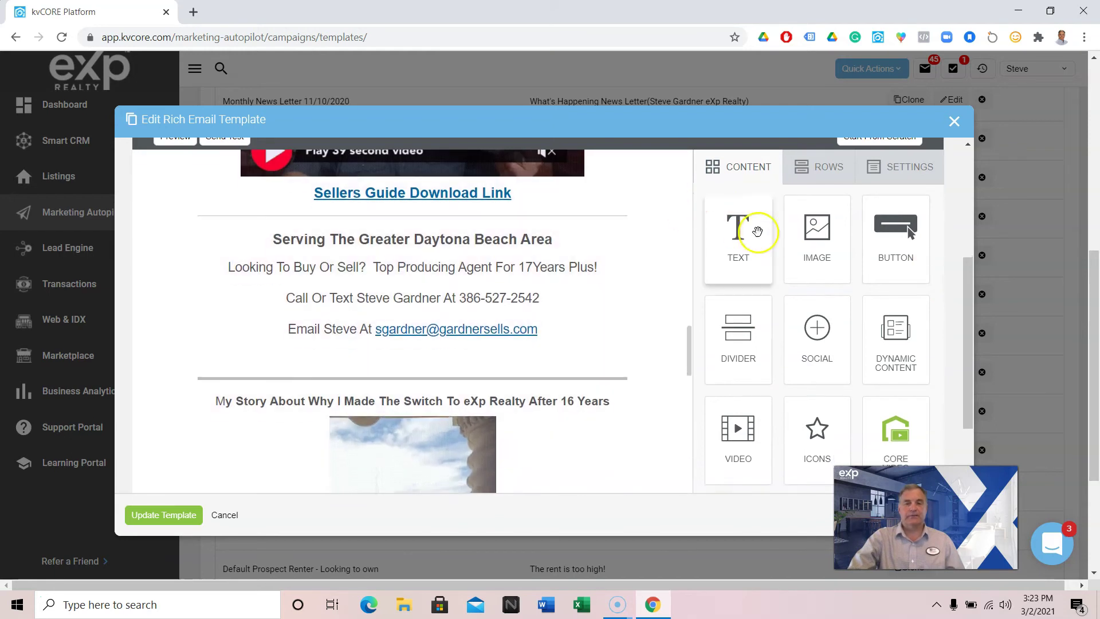
{"action": "scroll", "coordinate": [744, 270], "scroll_direction": "down", "scroll_amount": 2}
{"action": "scroll", "coordinate": [562, 307], "scroll_direction": "down", "scroll_amount": 8}
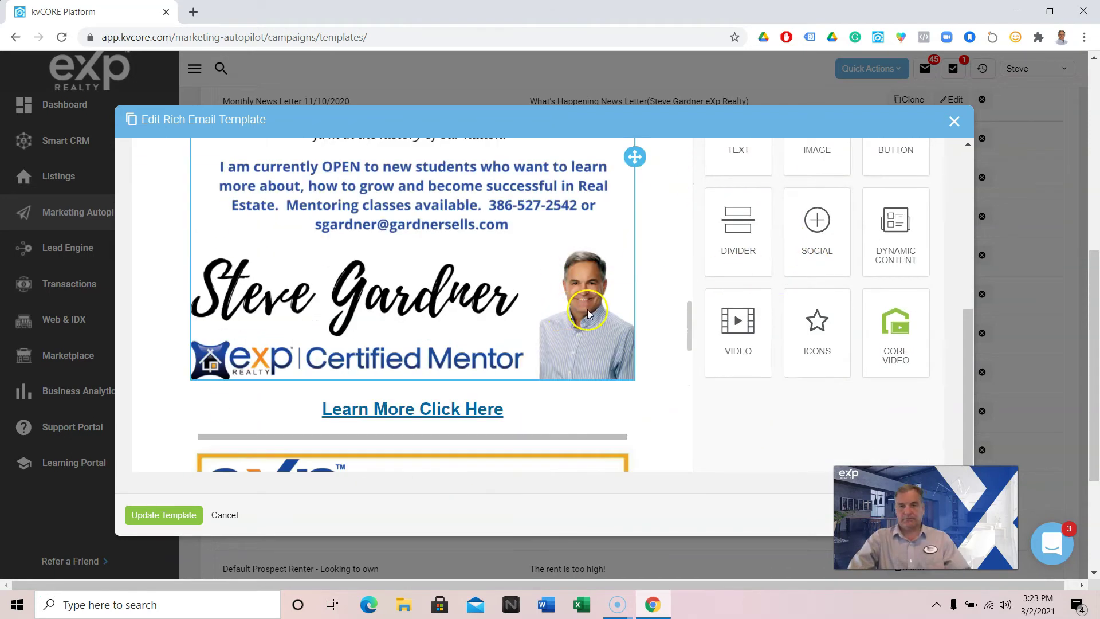
{"action": "scroll", "coordinate": [587, 313], "scroll_direction": "down", "scroll_amount": 10}
{"action": "left_click", "coordinate": [187, 511]}
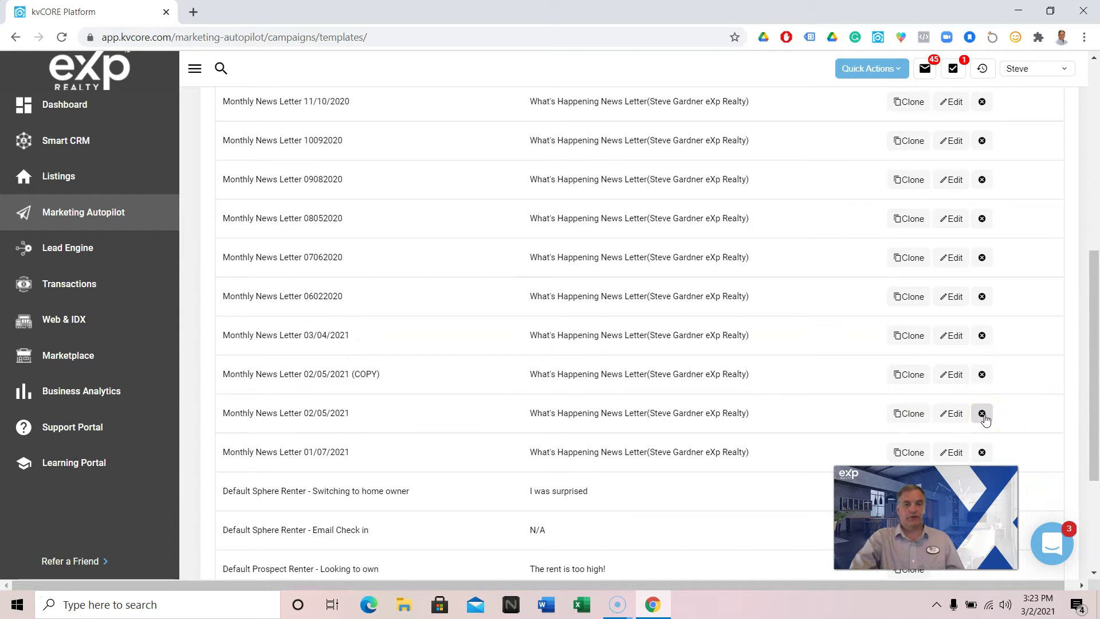
- Delete the Monthly News Letter 02/05/2021 (COPY) template from the email templates
{"action": "left_click", "coordinate": [983, 378]}
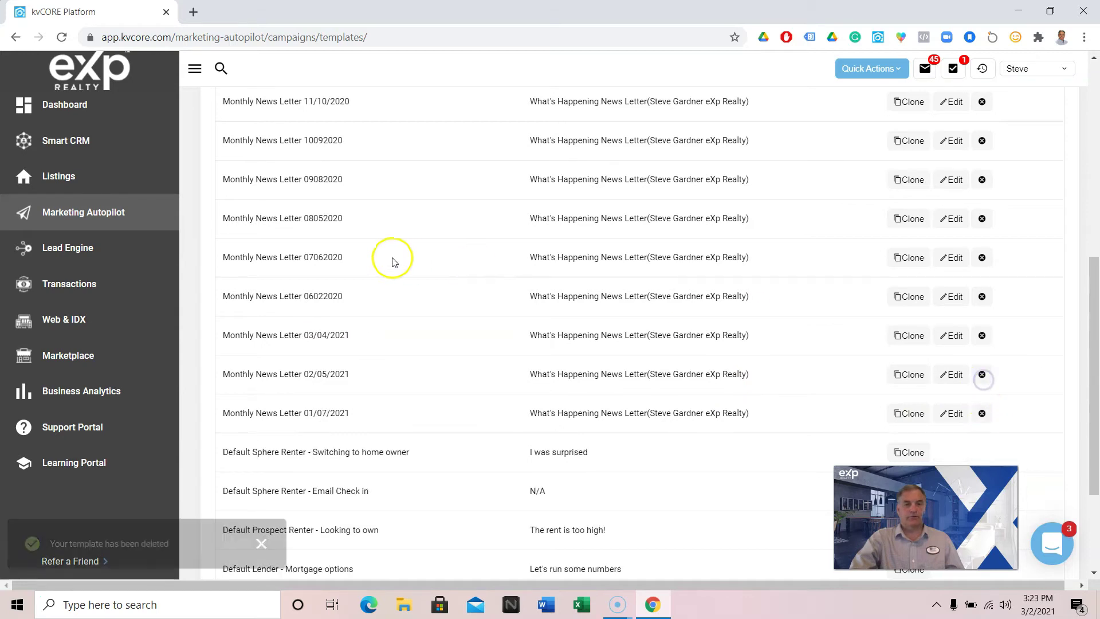
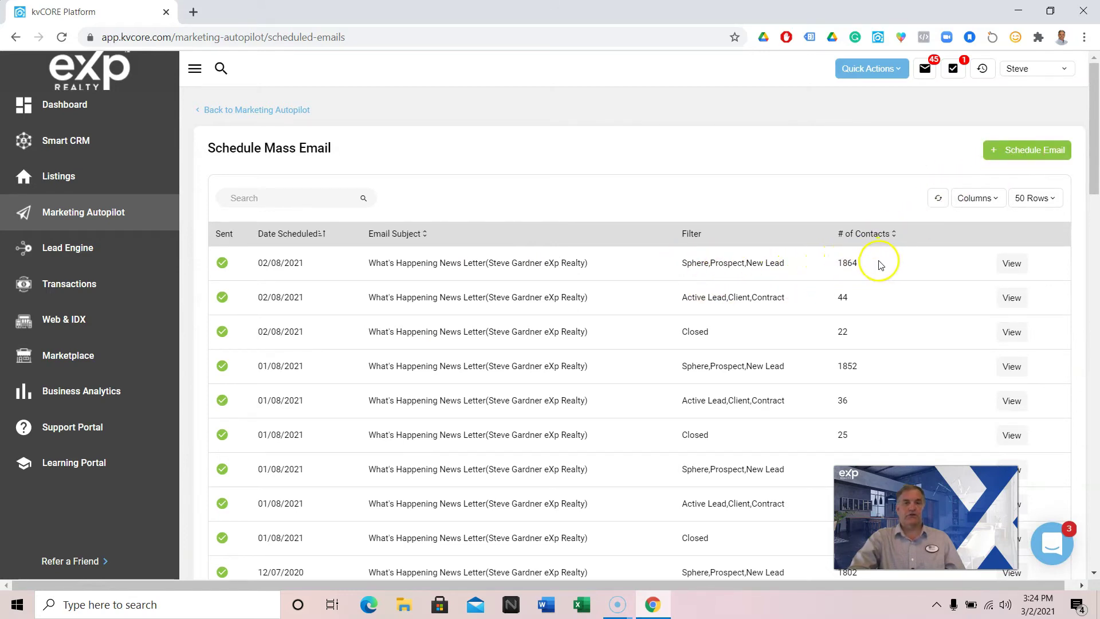
- Start scheduling a new mass email to contacts by status, and add the Sphere and New Lead statuses
{"action": "left_click", "coordinate": [1044, 157]}
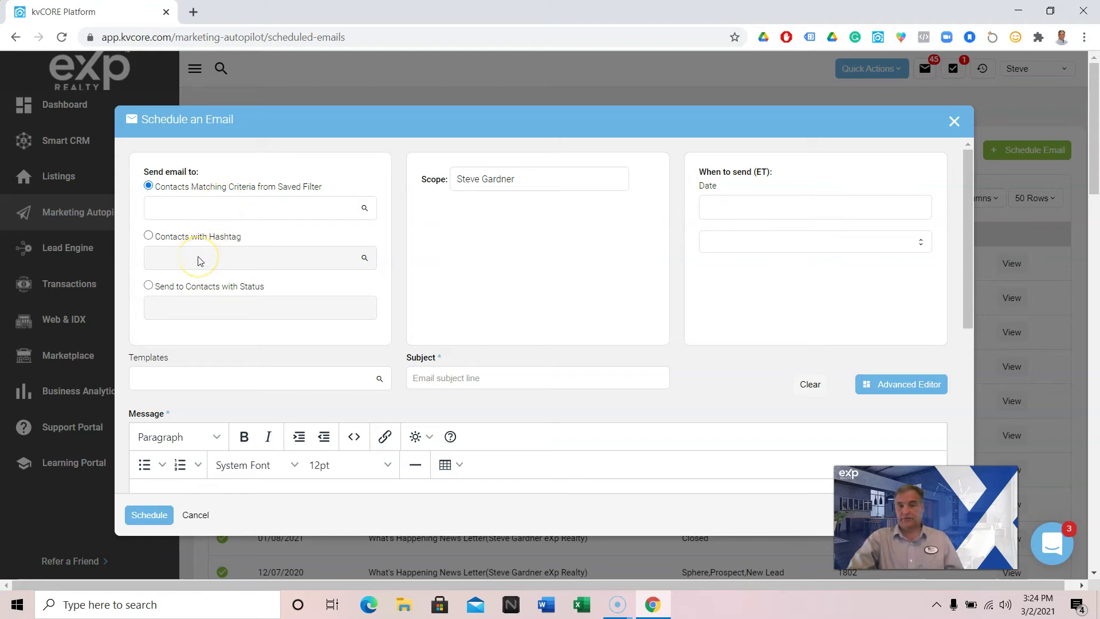
{"action": "left_click", "coordinate": [149, 286]}
{"action": "left_click", "coordinate": [235, 311]}
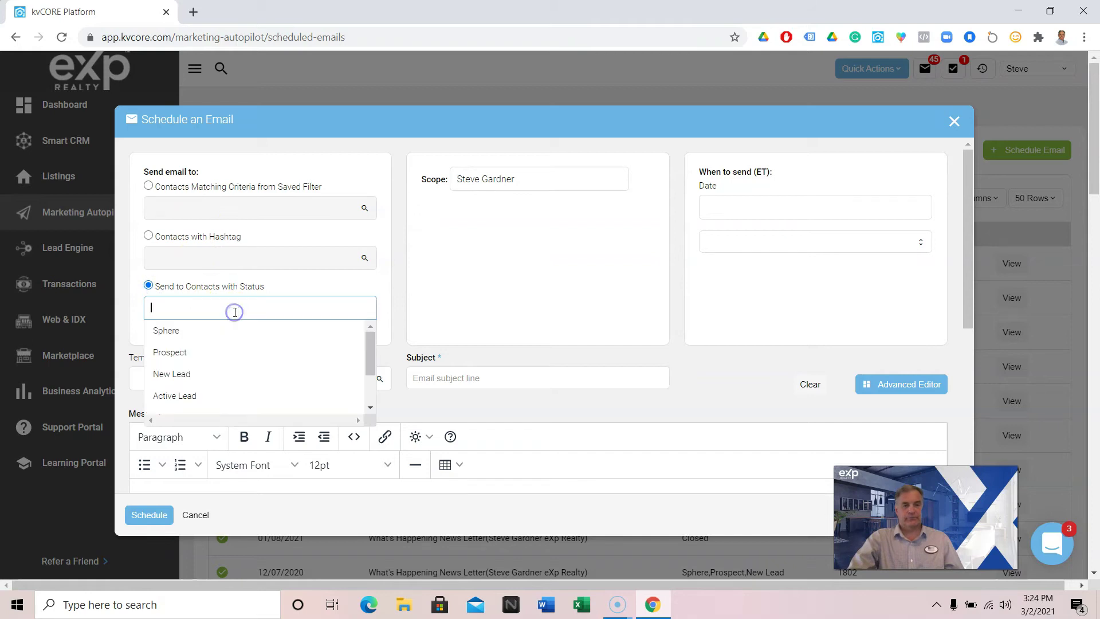
{"action": "left_click", "coordinate": [159, 332]}
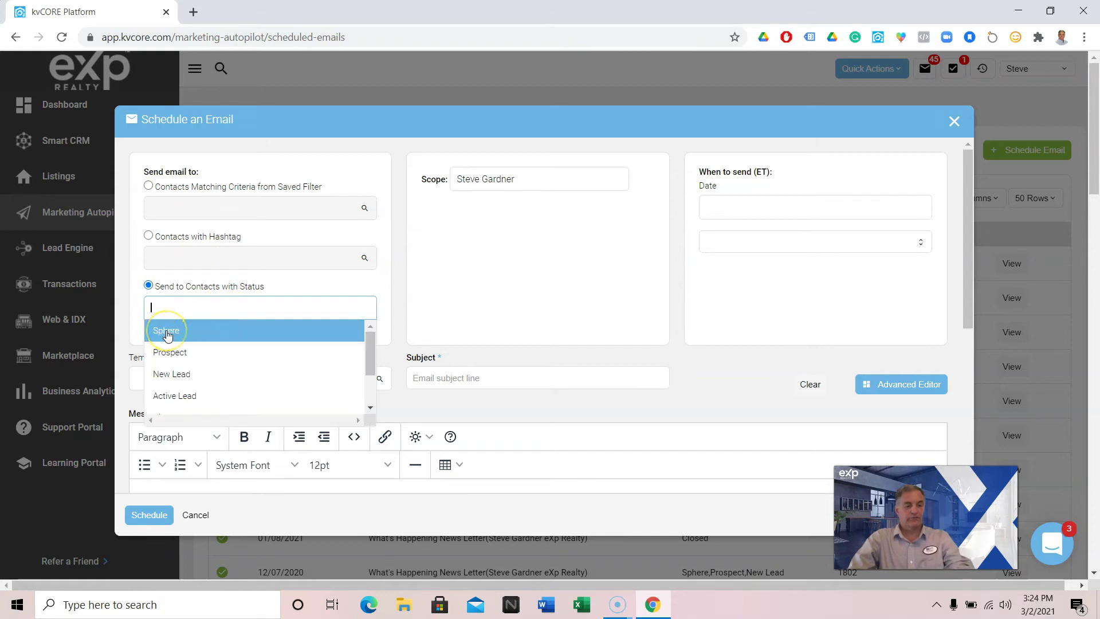
{"action": "left_click", "coordinate": [167, 335]}
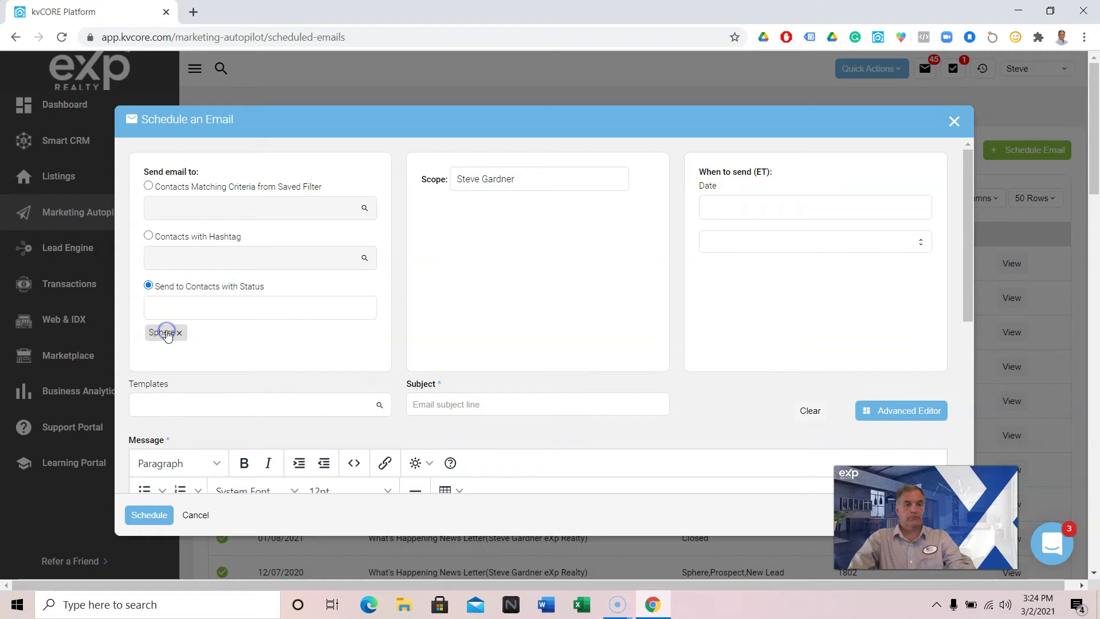
{"action": "left_click", "coordinate": [216, 305]}
{"action": "left_click", "coordinate": [189, 351]}
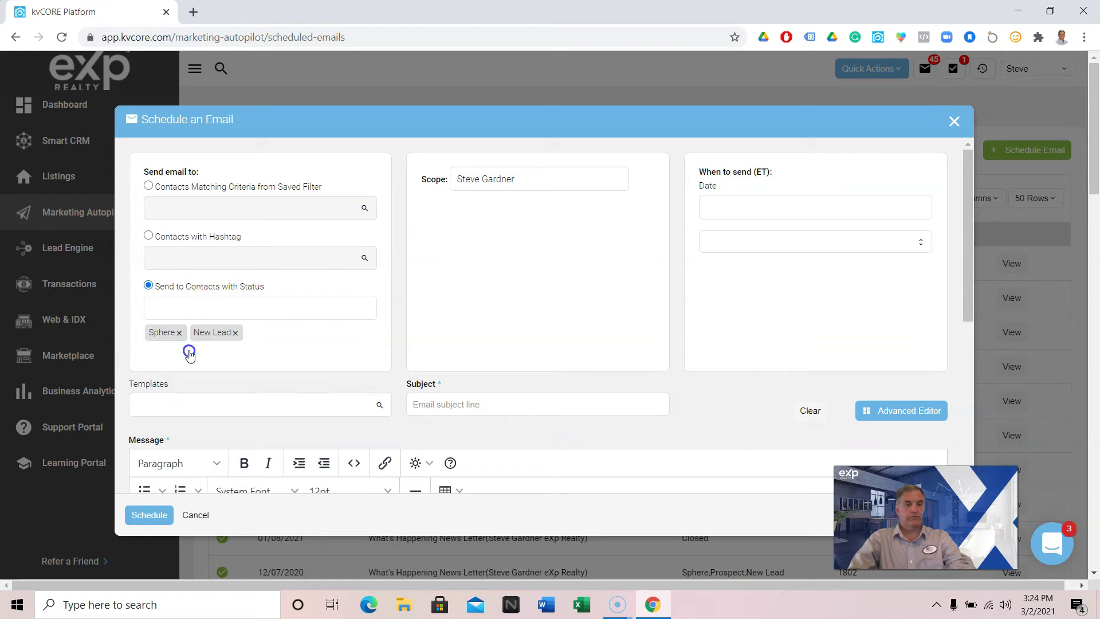
- Add the Client, Contract and Closed statuses to the scheduled email's recipients
{"action": "left_click", "coordinate": [241, 308]}
{"action": "left_click", "coordinate": [196, 373]}
{"action": "left_click", "coordinate": [268, 318]}
{"action": "left_click", "coordinate": [198, 374]}
{"action": "left_click", "coordinate": [289, 307]}
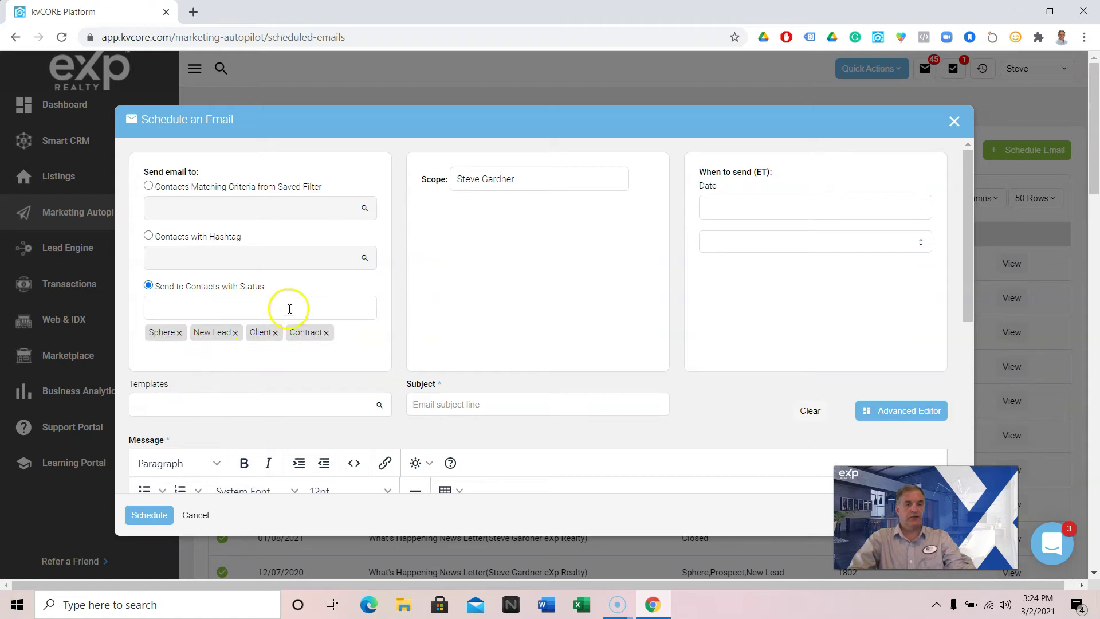
{"action": "left_click", "coordinate": [191, 374]}
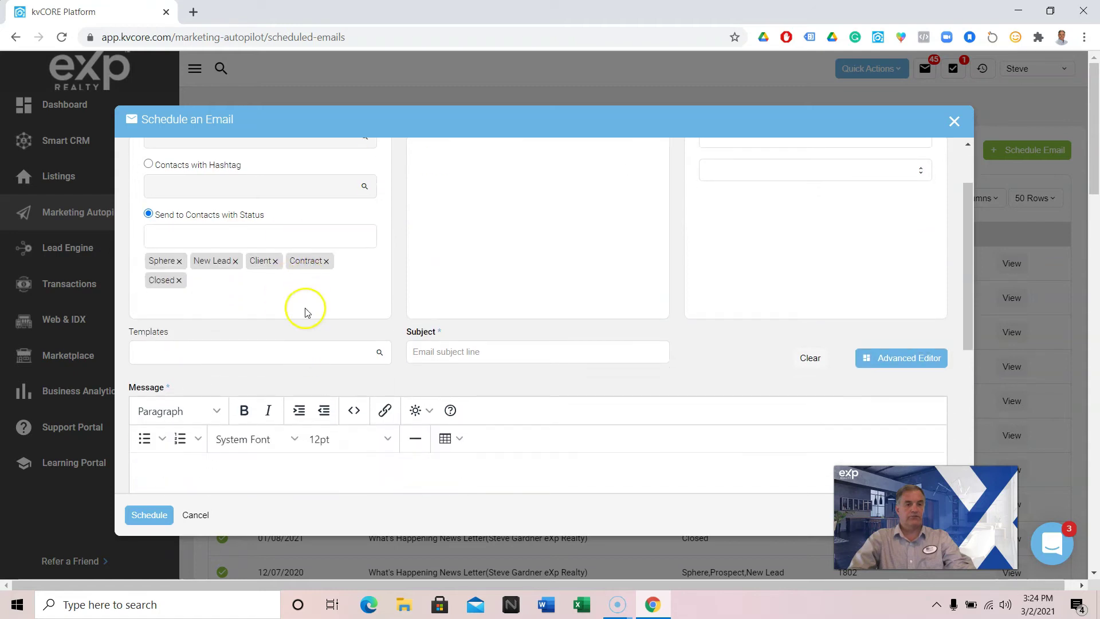
- Add the Prospect and Active Lead statuses to the scheduled email's recipients
{"action": "left_click", "coordinate": [305, 307]}
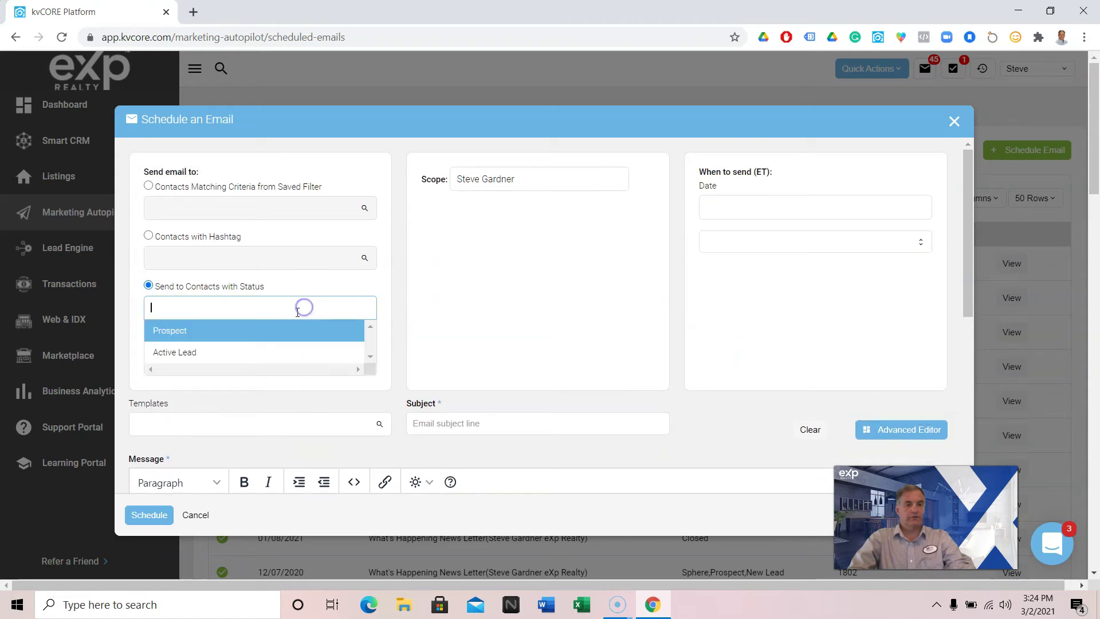
{"action": "left_click", "coordinate": [243, 339]}
{"action": "left_click", "coordinate": [313, 310]}
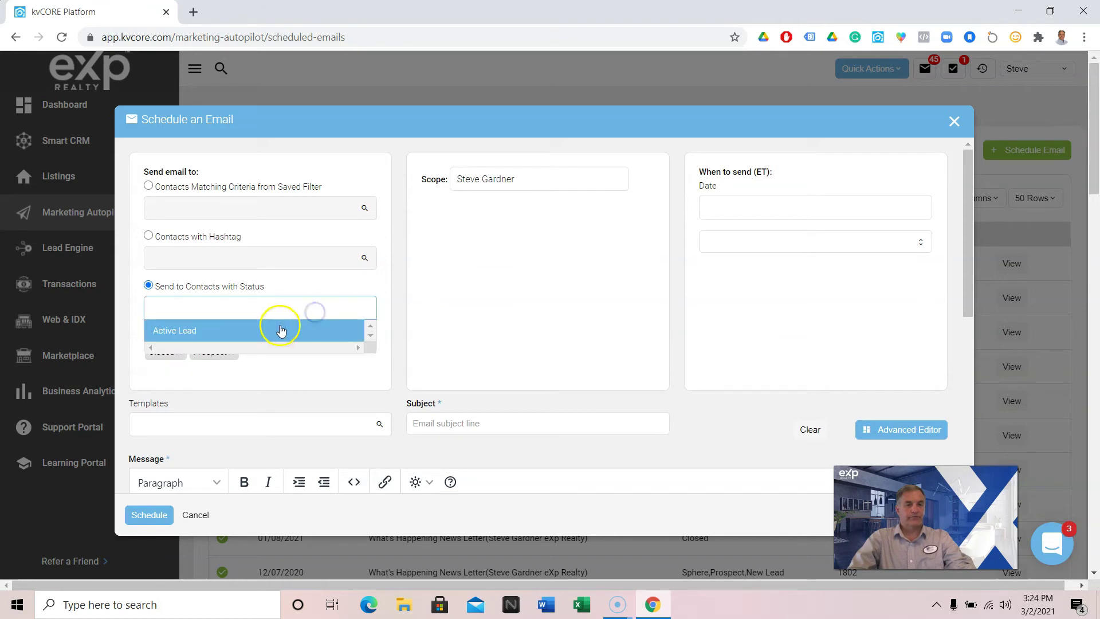
{"action": "left_click", "coordinate": [247, 333]}
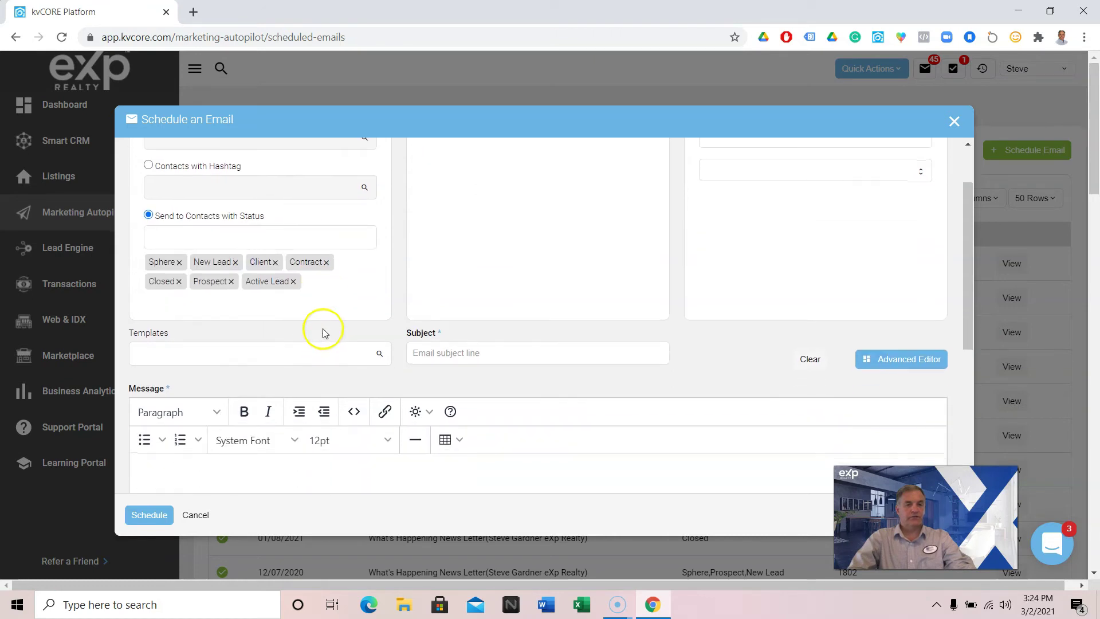
{"action": "left_click", "coordinate": [301, 310]}
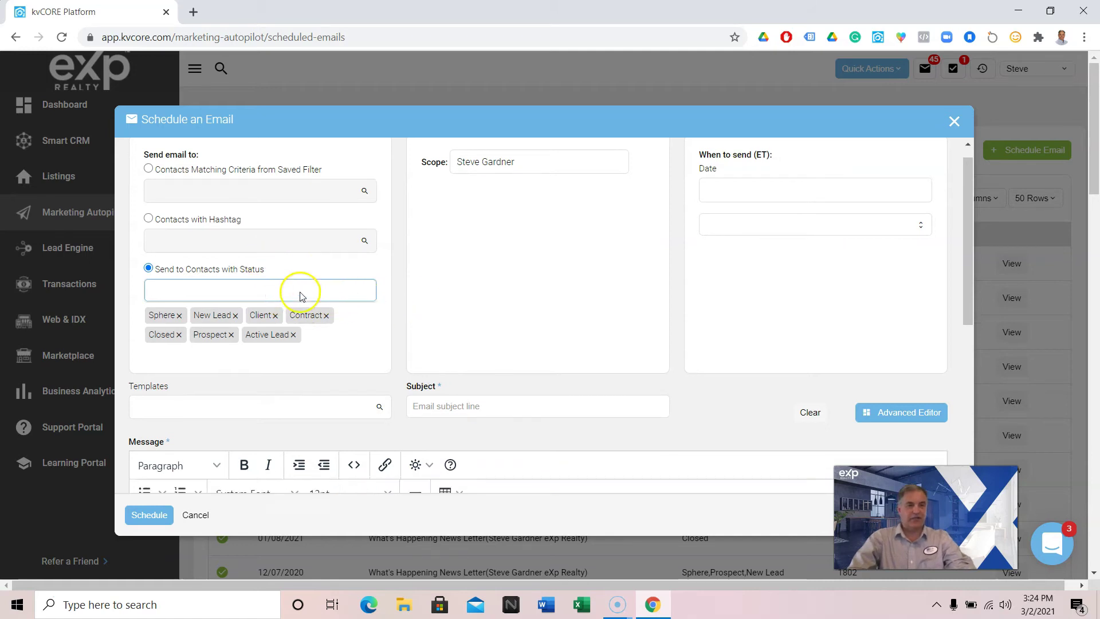
- Load the Monthly News Letter 03/05/2021 template into the scheduled email and review its message
{"action": "scroll", "coordinate": [300, 295], "scroll_direction": "down", "scroll_amount": 2}
{"action": "left_click", "coordinate": [217, 281]}
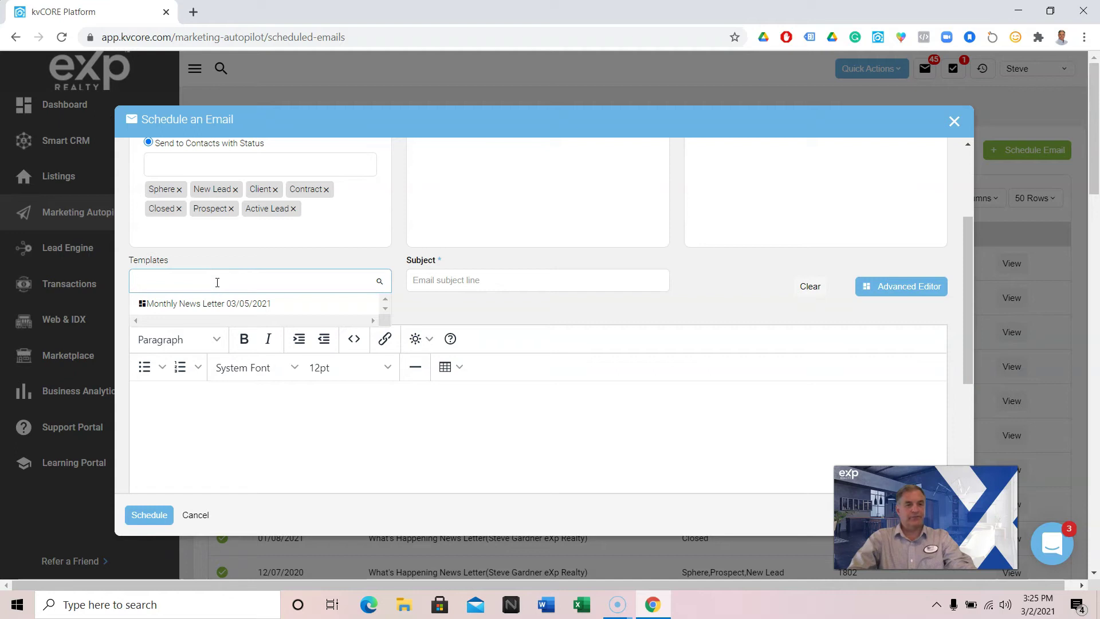
{"action": "left_click", "coordinate": [220, 312]}
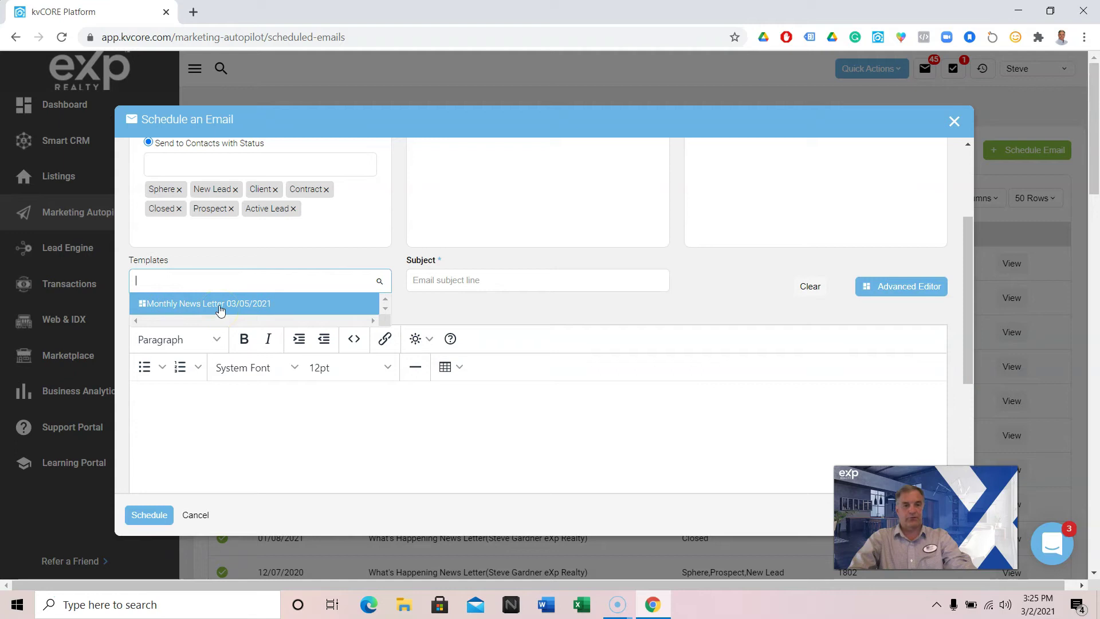
{"action": "left_click", "coordinate": [220, 306]}
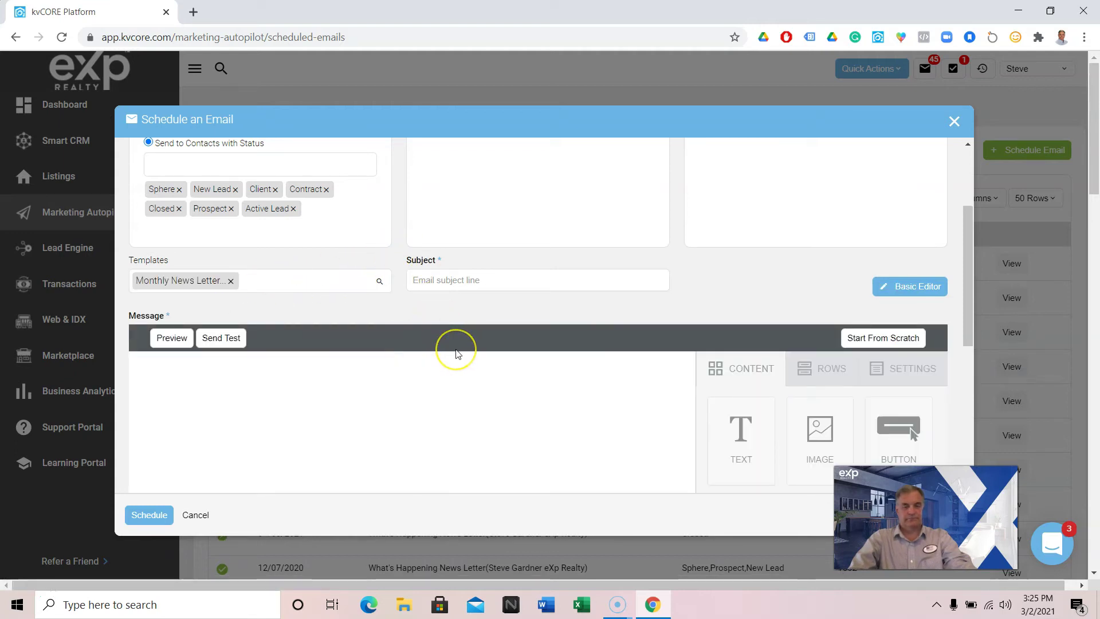
{"action": "scroll", "coordinate": [456, 349], "scroll_direction": "down", "scroll_amount": 1}
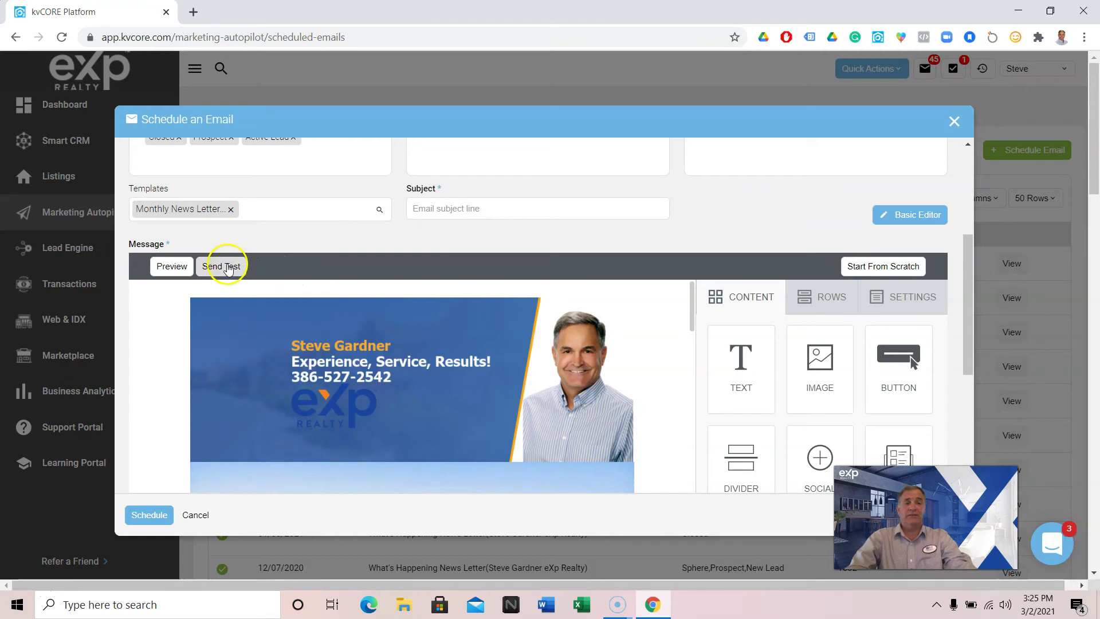
{"action": "scroll", "coordinate": [508, 312], "scroll_direction": "down", "scroll_amount": 1}
{"action": "scroll", "coordinate": [519, 298], "scroll_direction": "up", "scroll_amount": 1}
{"action": "scroll", "coordinate": [528, 287], "scroll_direction": "up", "scroll_amount": 3}
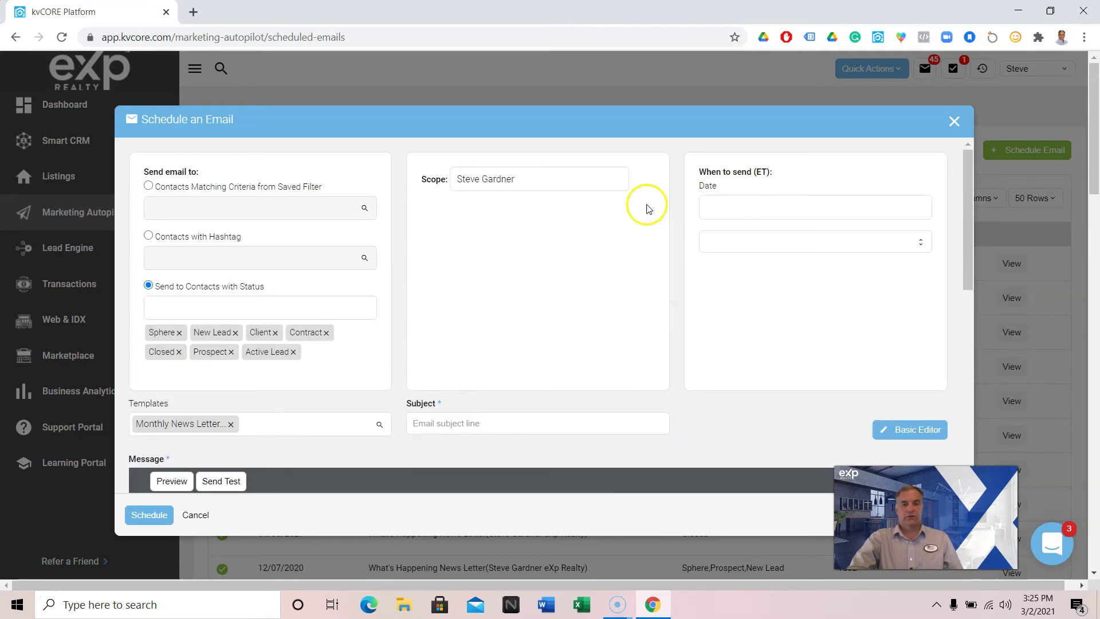
- Try to search the scheduled email's templates for "monthly"
{"action": "left_click", "coordinate": [534, 423]}
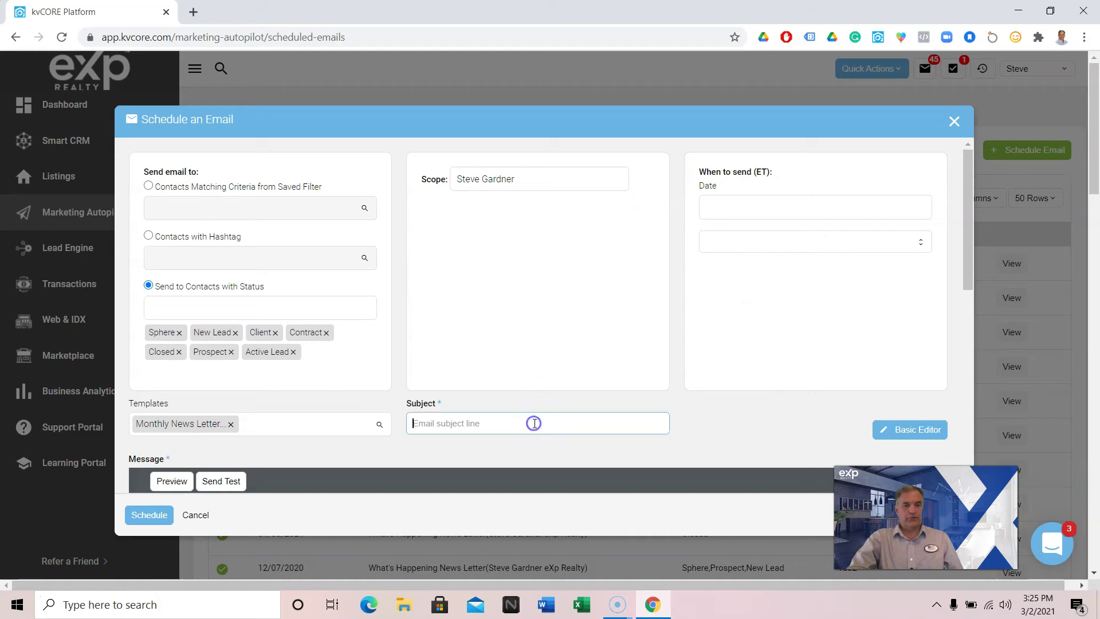
{"action": "left_click", "coordinate": [329, 422]}
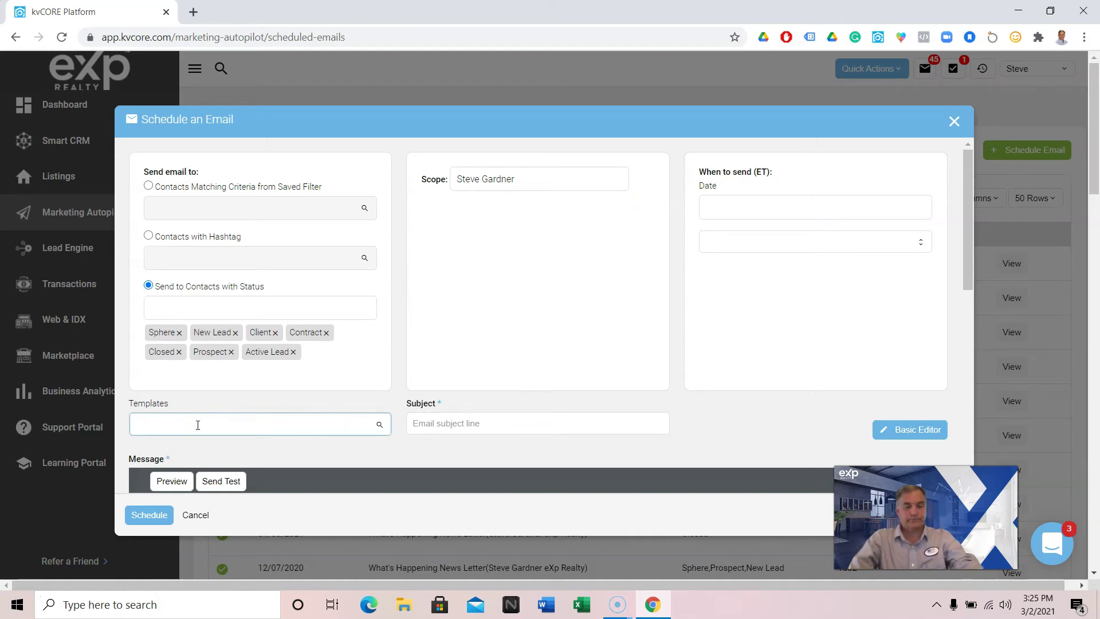
{"action": "type", "text": "monthly"}
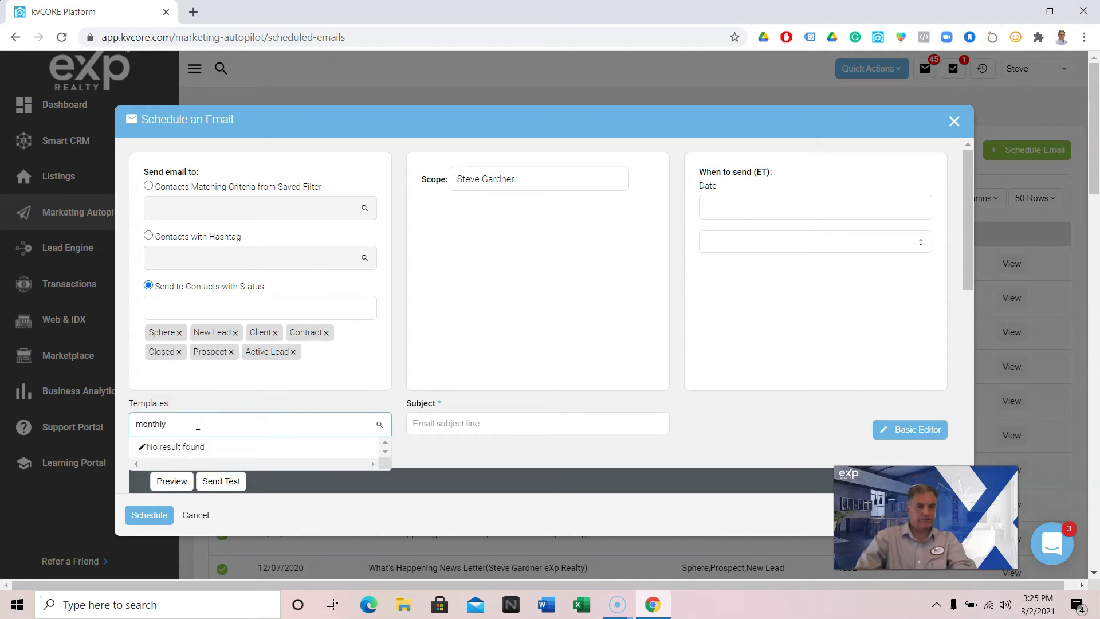
{"action": "scroll", "coordinate": [223, 401], "scroll_direction": "down", "scroll_amount": 1}
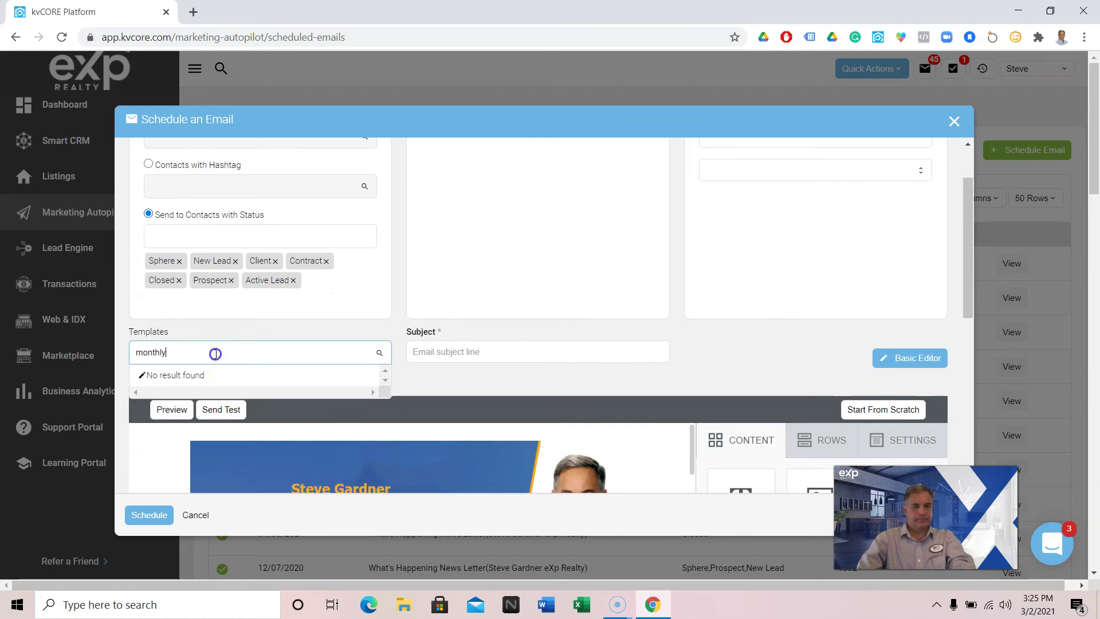
{"action": "left_click", "coordinate": [380, 353]}
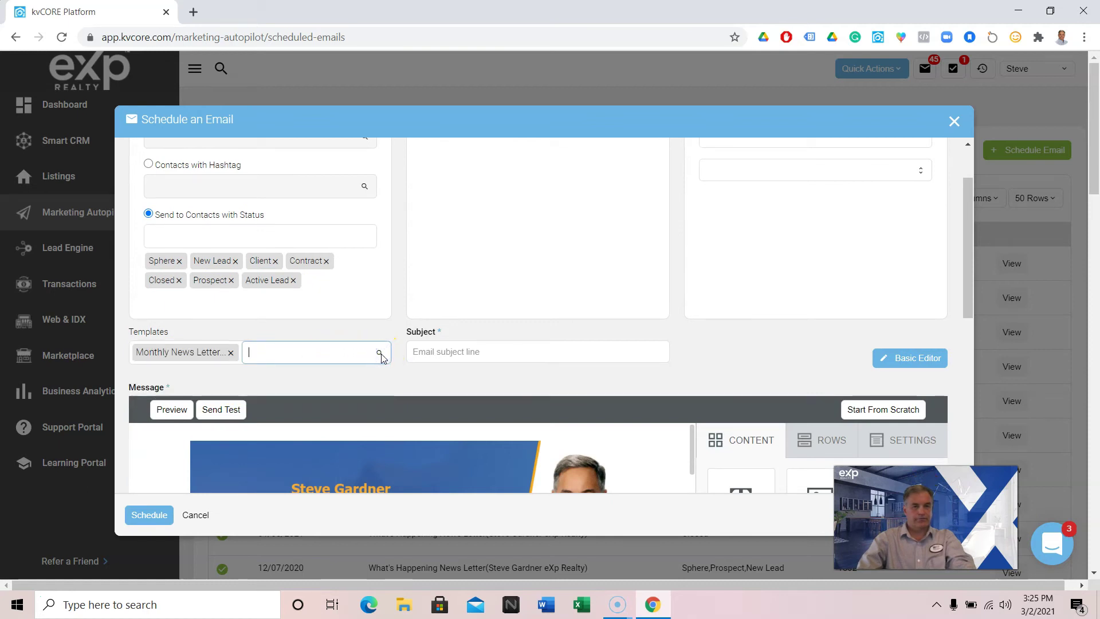
{"action": "left_click", "coordinate": [474, 351]}
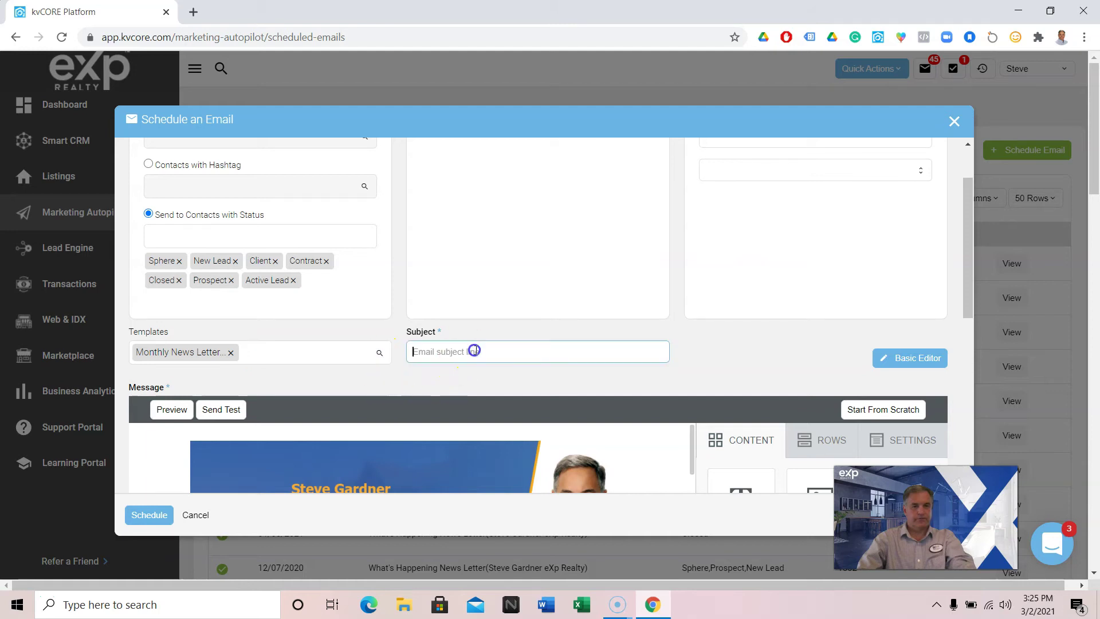
- Try to search the scheduled email's templates for "monthly news"
{"action": "scroll", "coordinate": [516, 314], "scroll_direction": "down", "scroll_amount": 3}
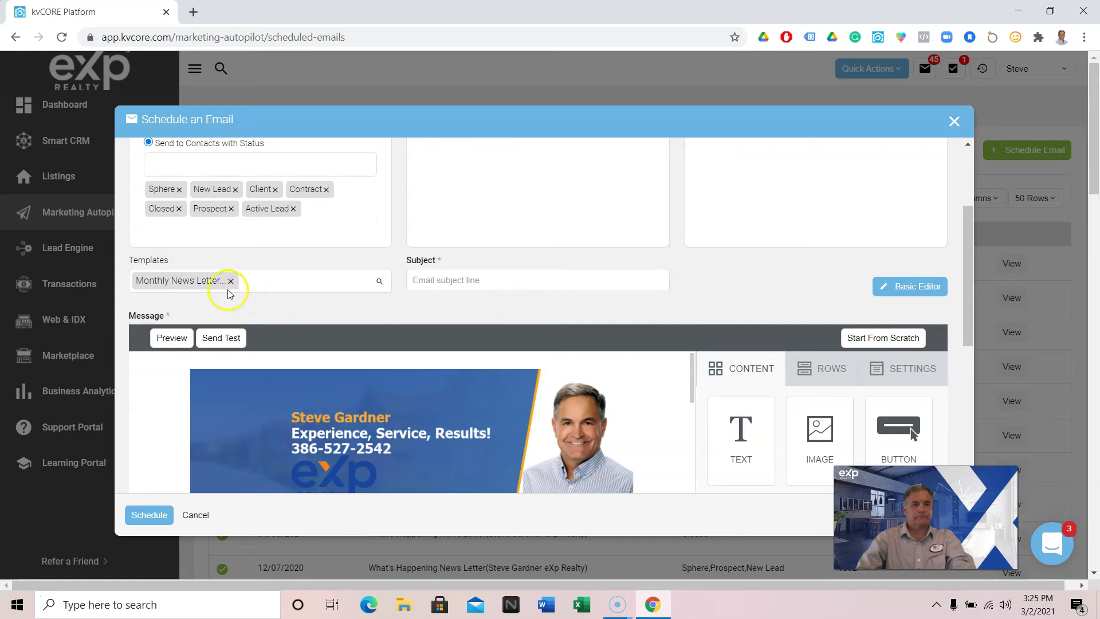
{"action": "left_click", "coordinate": [182, 283]}
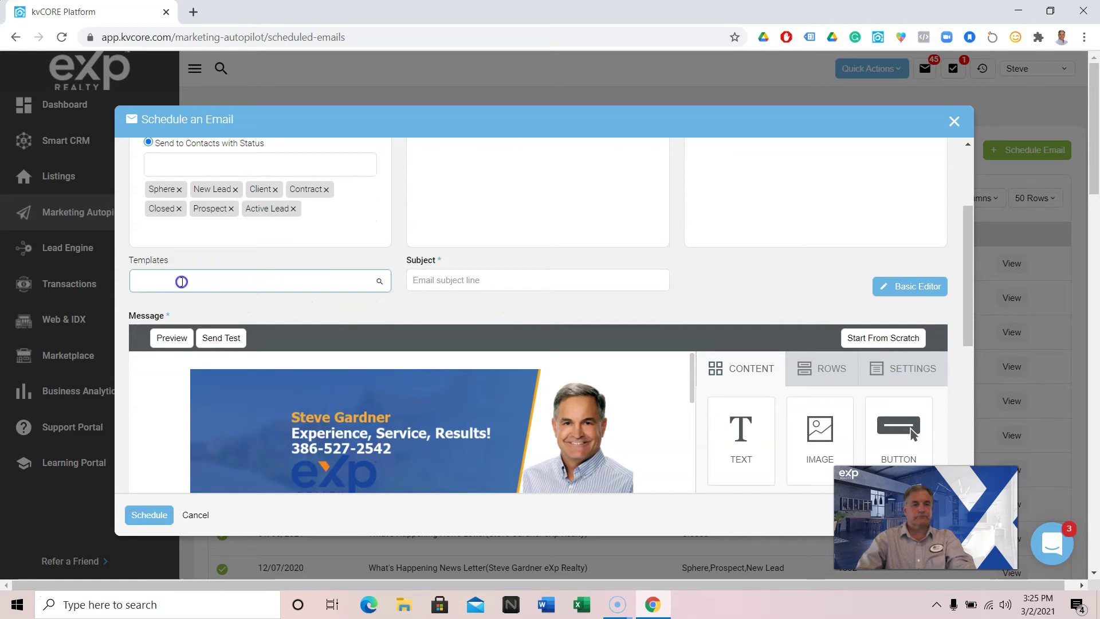
{"action": "type", "text": "mon"}
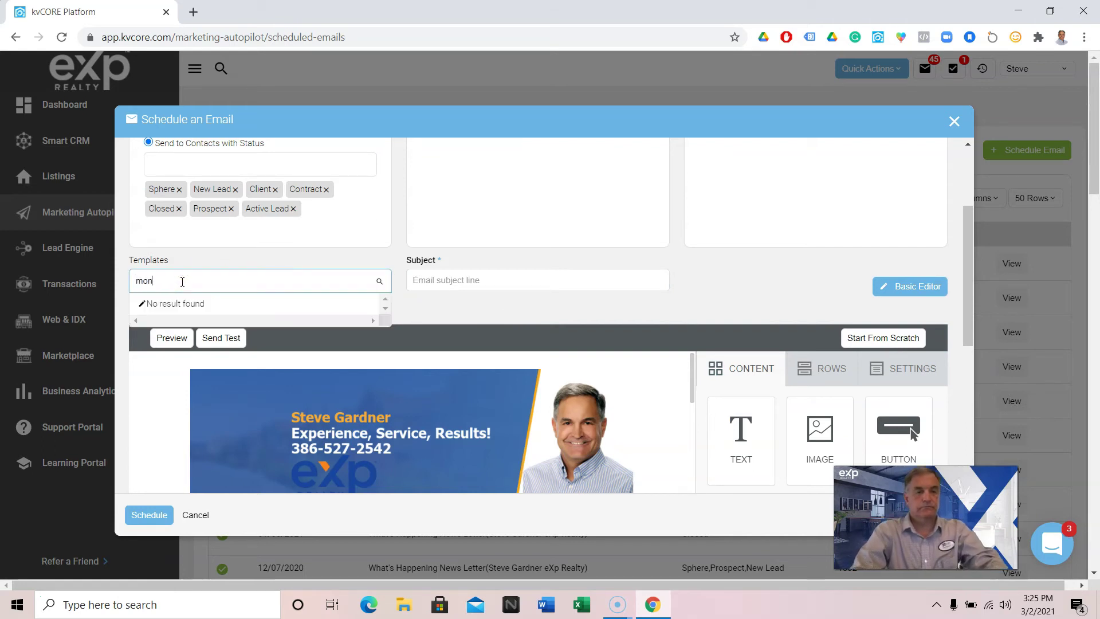
{"action": "type", "text": "thly"}
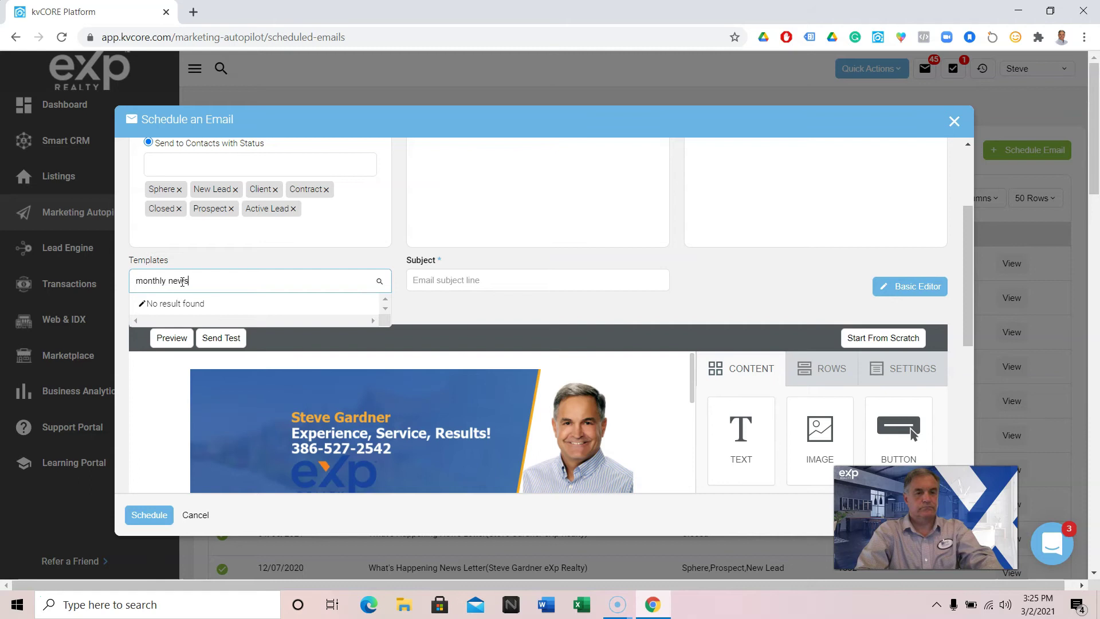
{"action": "type", "text": " news"}
{"action": "left_click", "coordinate": [379, 281]}
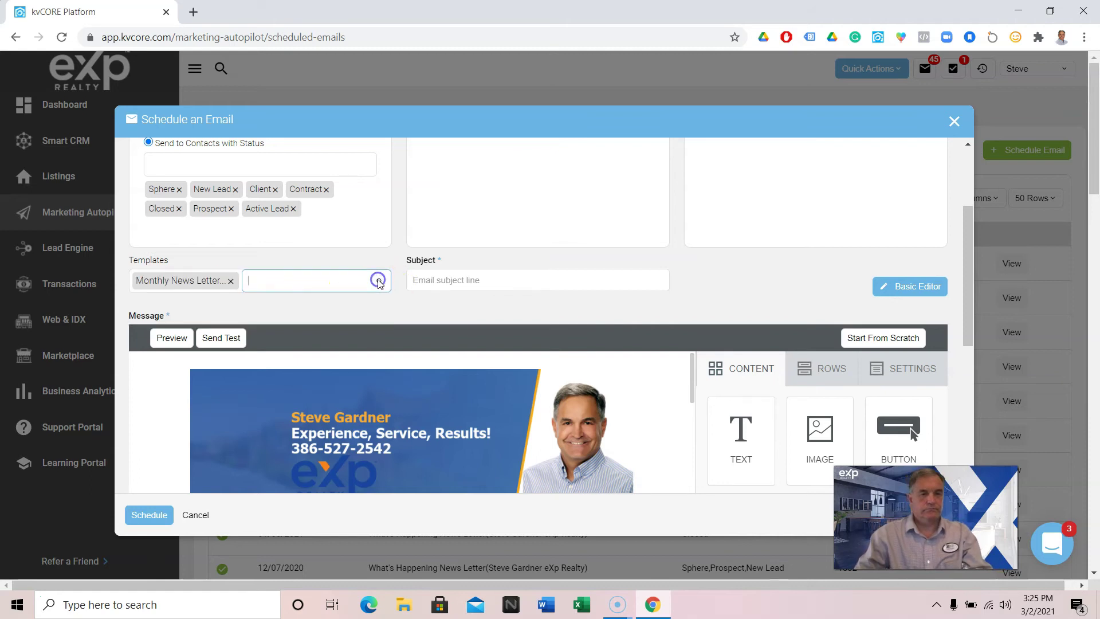
- Try to remove the selected newsletter template from the scheduled email, and look over the form and its message
{"action": "left_click", "coordinate": [233, 285]}
{"action": "left_click", "coordinate": [232, 282]}
{"action": "left_click", "coordinate": [232, 281]}
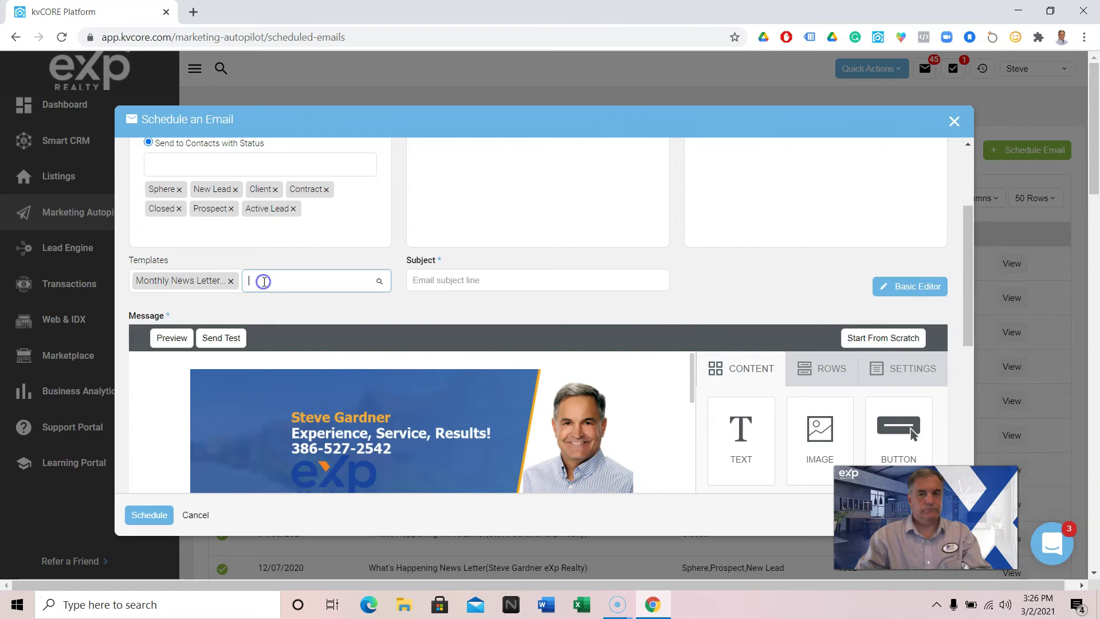
{"action": "scroll", "coordinate": [287, 275], "scroll_direction": "up", "scroll_amount": 3}
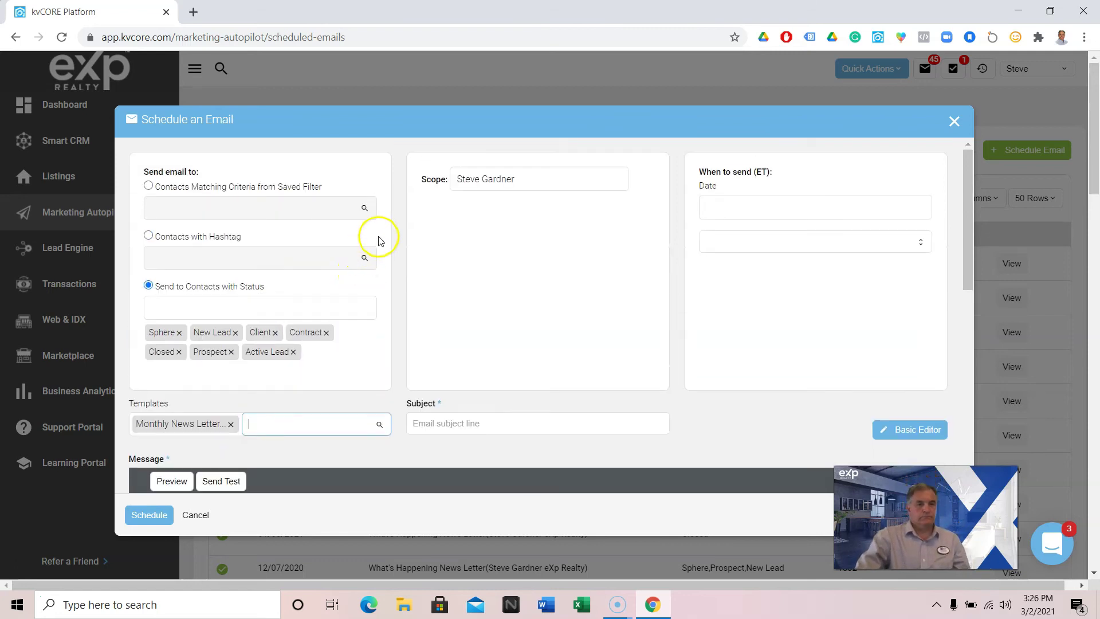
{"action": "scroll", "coordinate": [484, 255], "scroll_direction": "down", "scroll_amount": 3}
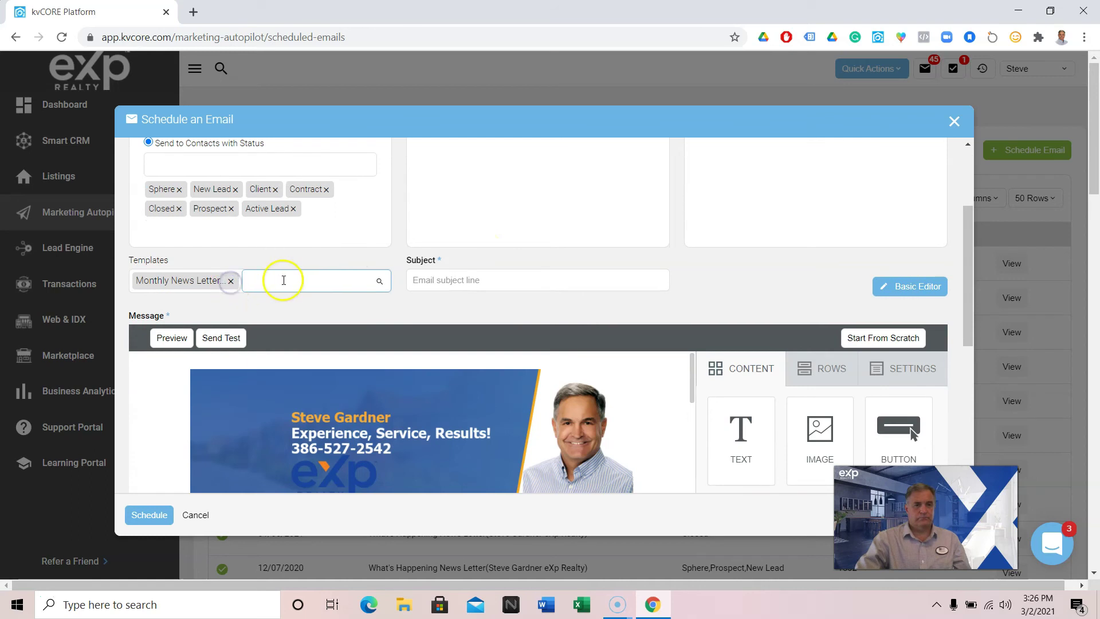
{"action": "scroll", "coordinate": [308, 279], "scroll_direction": "up", "scroll_amount": 3}
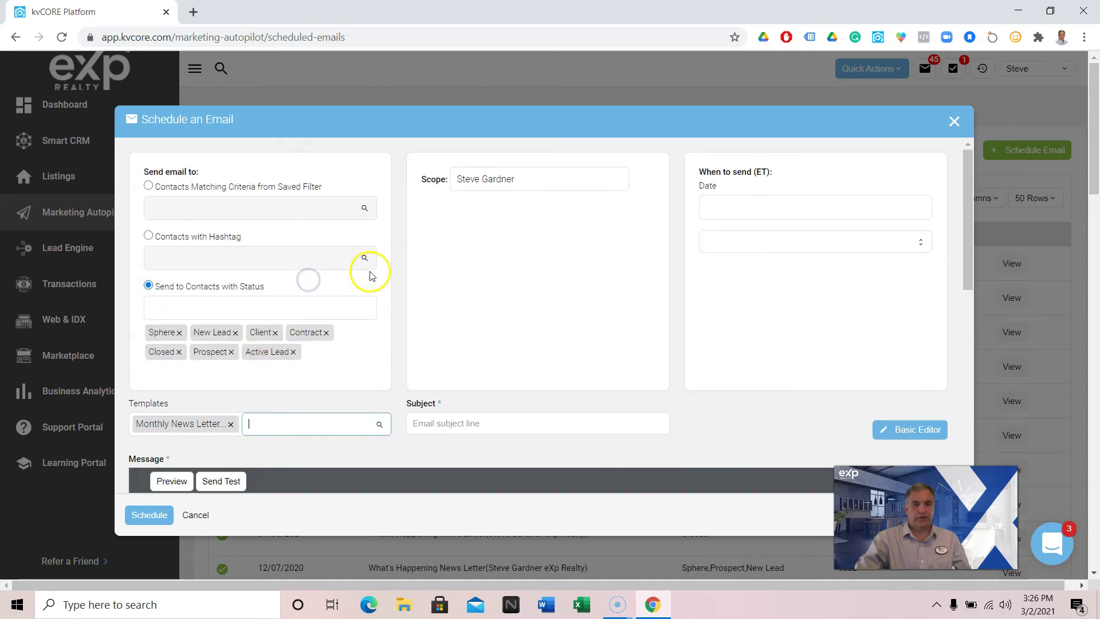
{"action": "scroll", "coordinate": [383, 273], "scroll_direction": "down", "scroll_amount": 10}
{"action": "scroll", "coordinate": [405, 334], "scroll_direction": "up", "scroll_amount": 10}
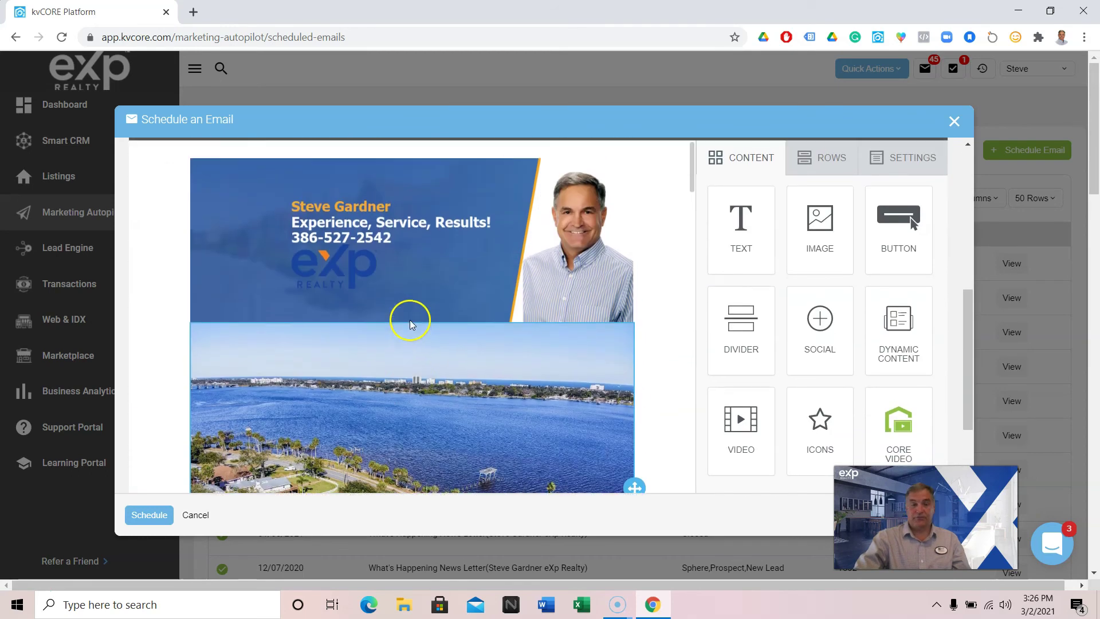
- Set the scheduled email's subject to "Whats Happening In The Market"
{"action": "scroll", "coordinate": [332, 341], "scroll_direction": "down", "scroll_amount": 3}
{"action": "left_click", "coordinate": [478, 281]}
{"action": "left_click", "coordinate": [486, 283]}
{"action": "type", "text": "Whats Happening  In The Market"}
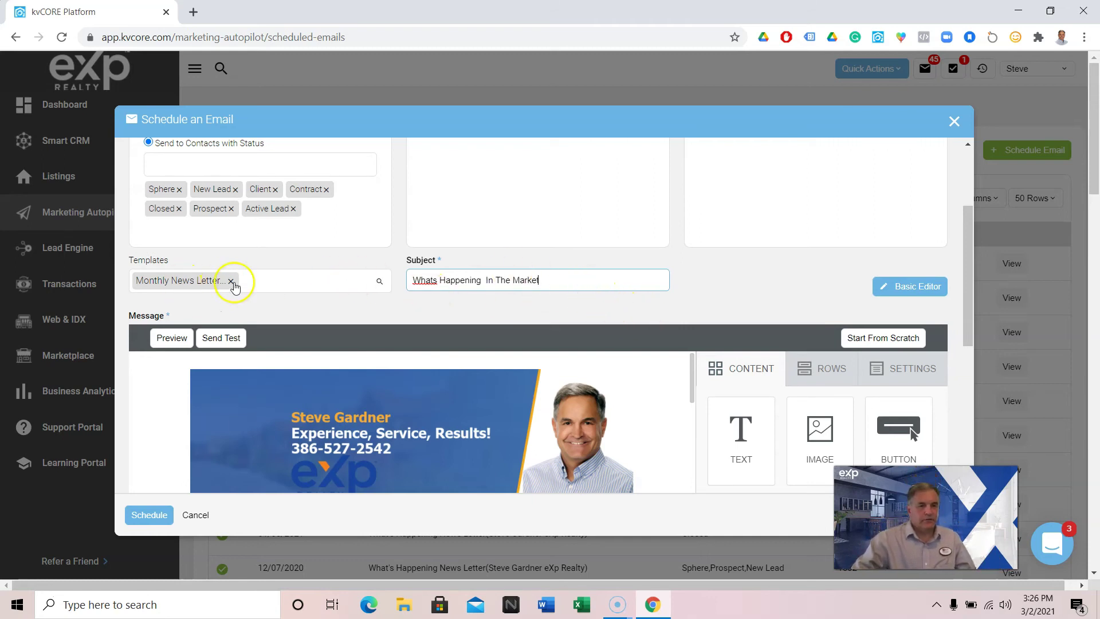
- Include the assigned agent's signature in the email and try to schedule it
{"action": "scroll", "coordinate": [745, 264], "scroll_direction": "down", "scroll_amount": 3}
{"action": "scroll", "coordinate": [762, 266], "scroll_direction": "down", "scroll_amount": 3}
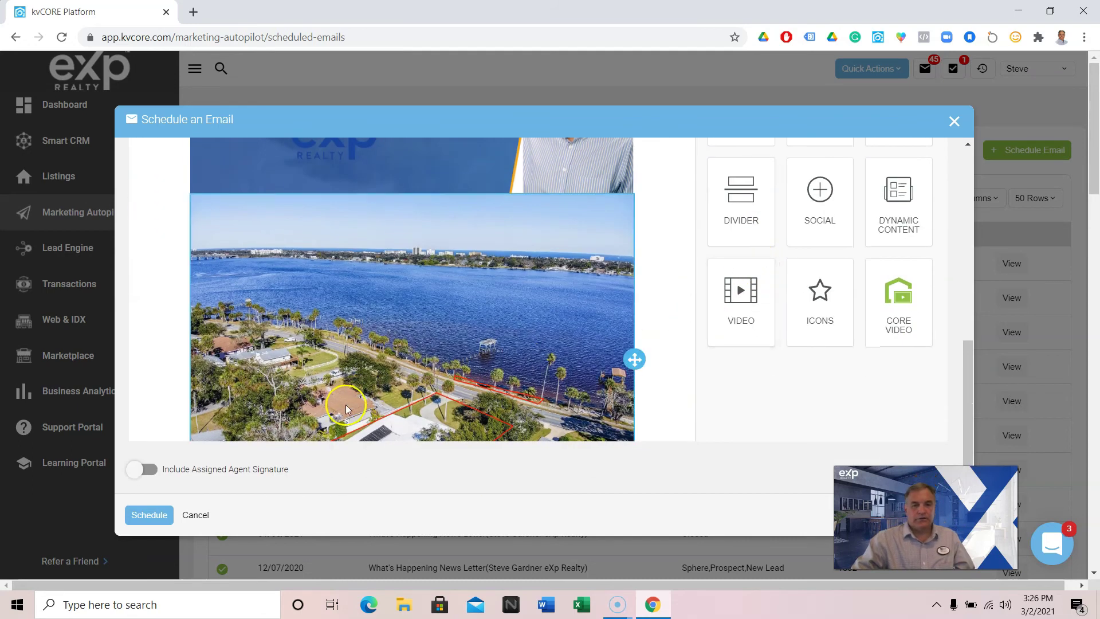
{"action": "left_click", "coordinate": [150, 470]}
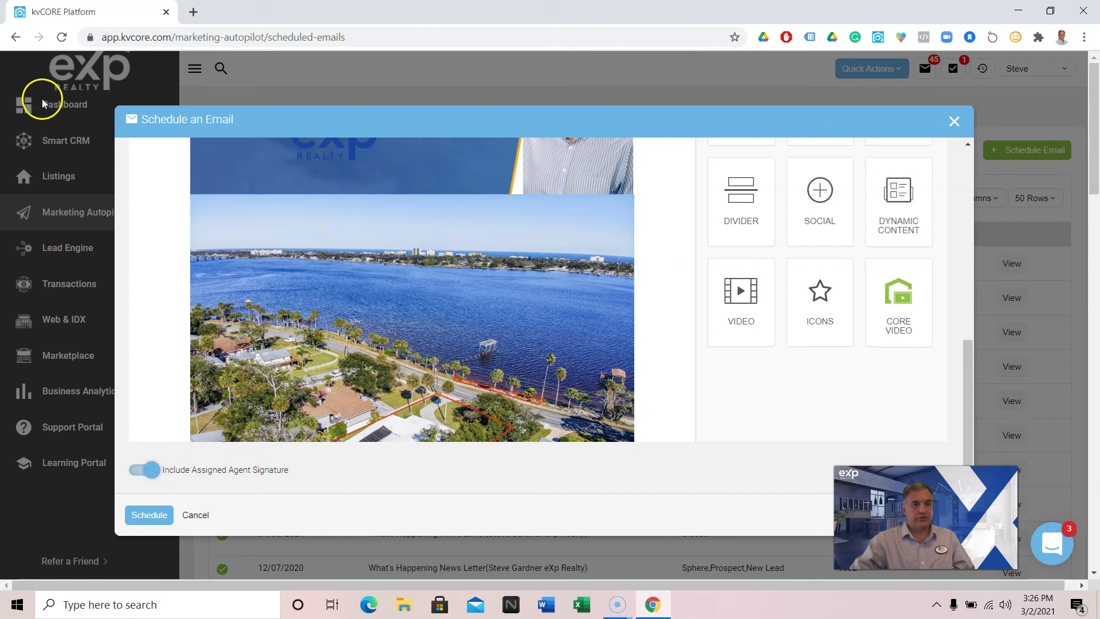
{"action": "left_click", "coordinate": [149, 516]}
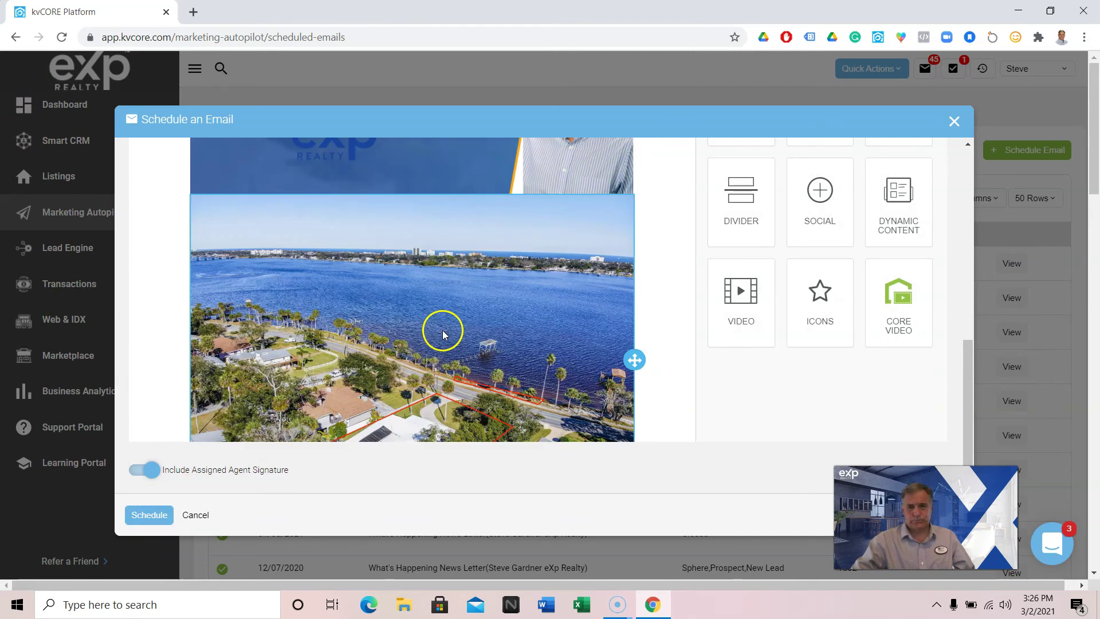
- Try to set the email's send date to March 3, 2021, and set the send time to 8:00 am
{"action": "scroll", "coordinate": [658, 342], "scroll_direction": "up", "scroll_amount": 2}
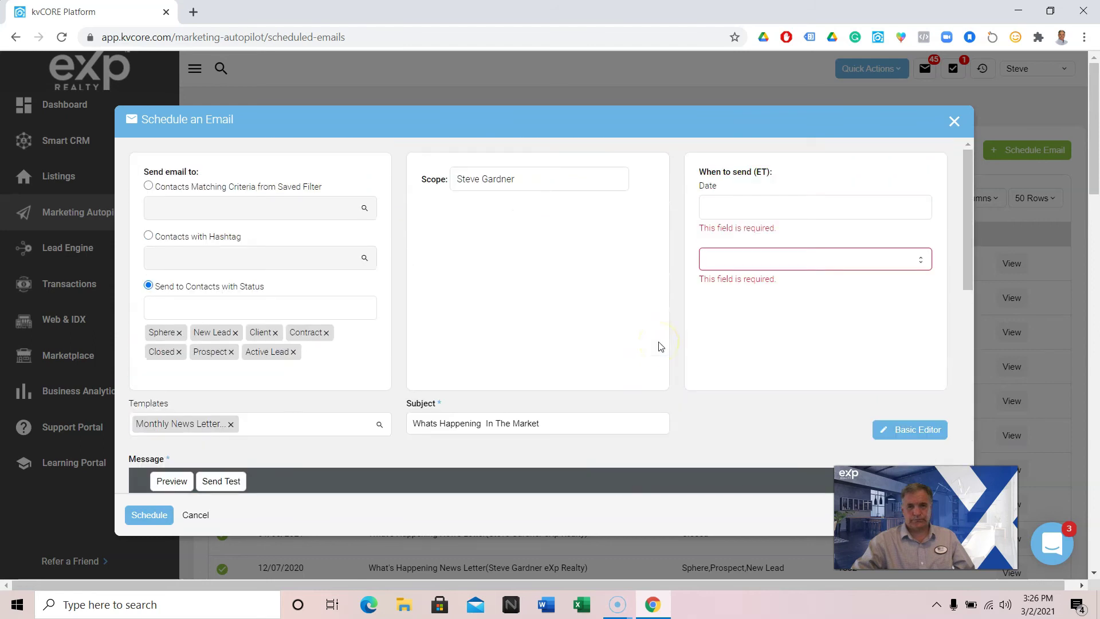
{"action": "left_click", "coordinate": [743, 214]}
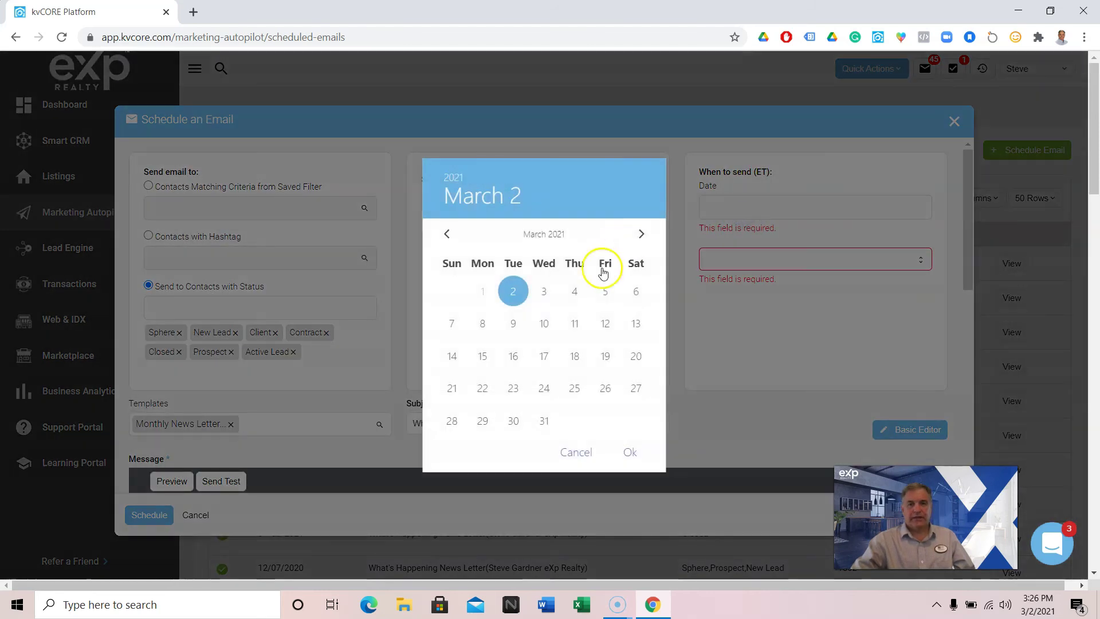
{"action": "left_click", "coordinate": [547, 293]}
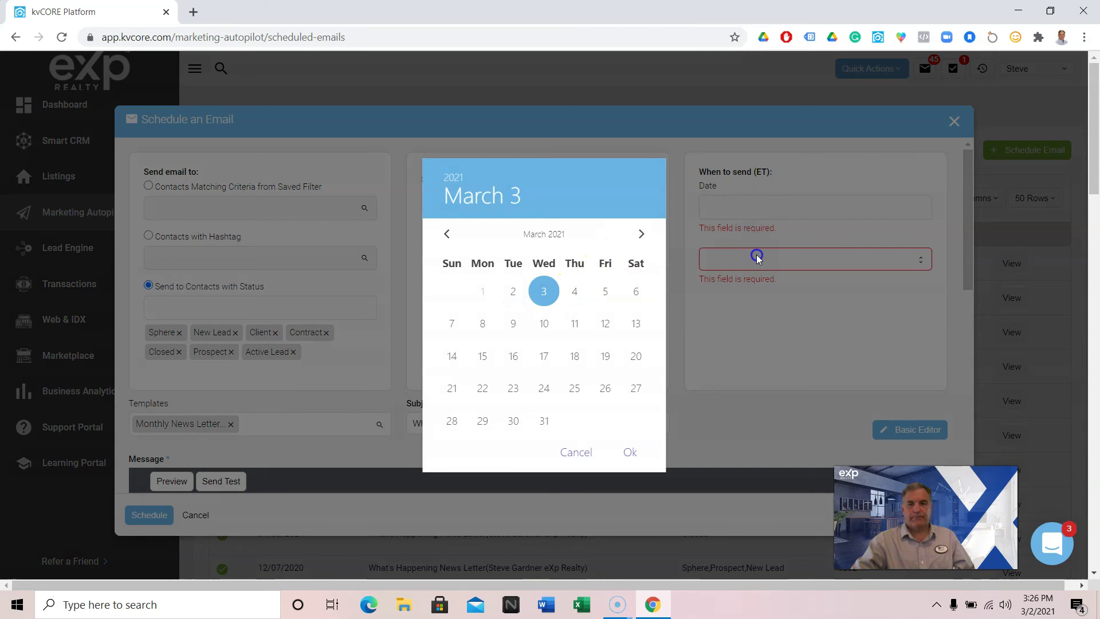
{"action": "left_click", "coordinate": [756, 257]}
{"action": "left_click", "coordinate": [747, 258]}
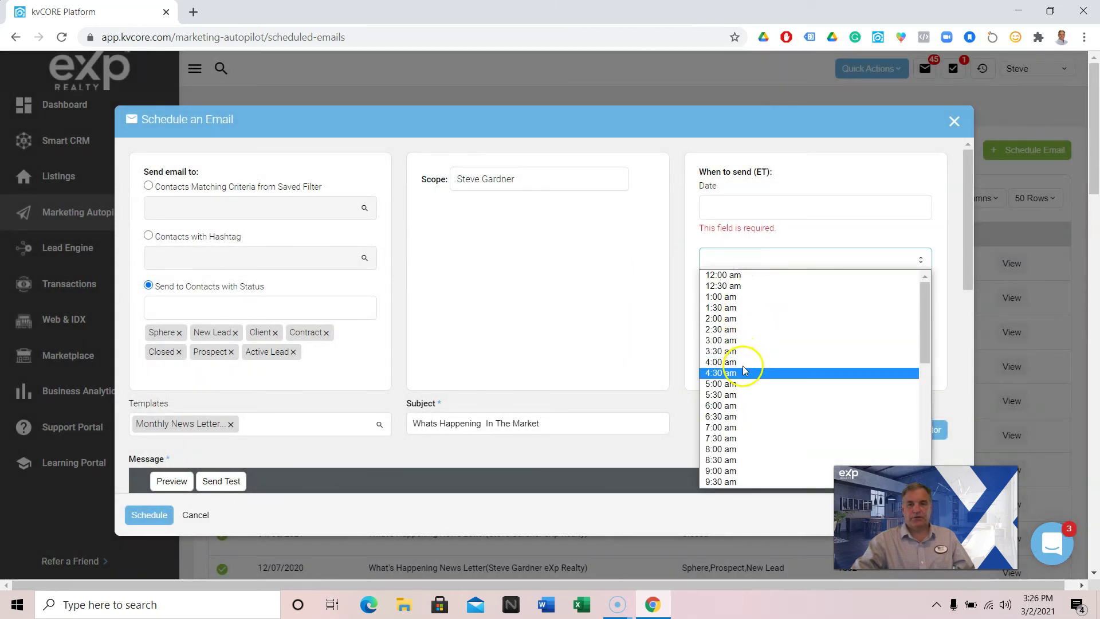
{"action": "left_click", "coordinate": [736, 448]}
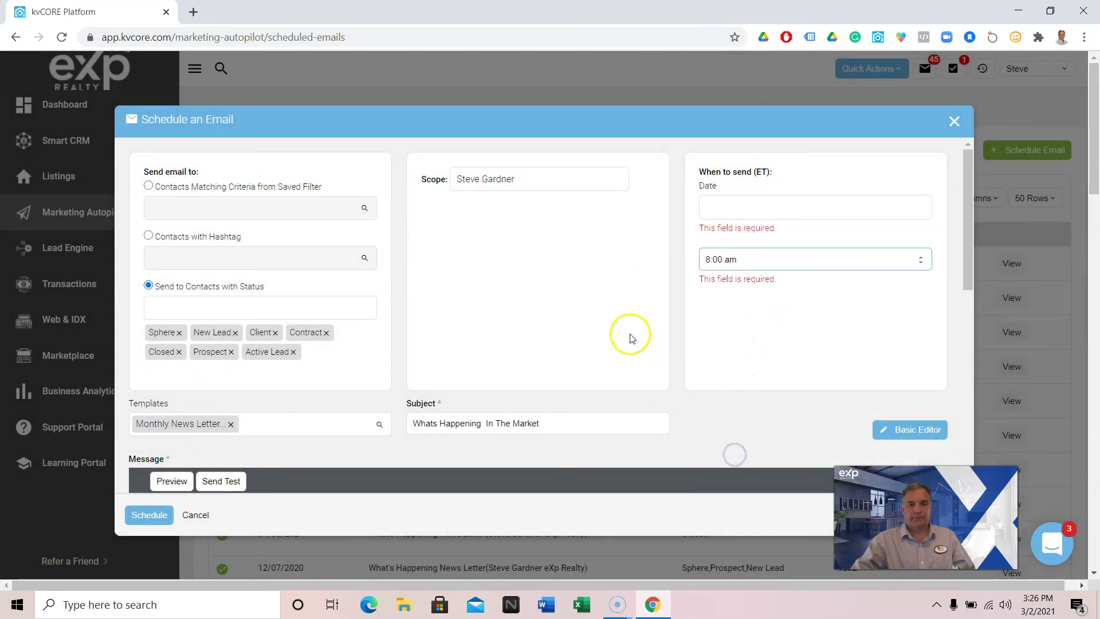
- Look over the newsletter message and try again to schedule the email
{"action": "scroll", "coordinate": [654, 304], "scroll_direction": "down", "scroll_amount": 5}
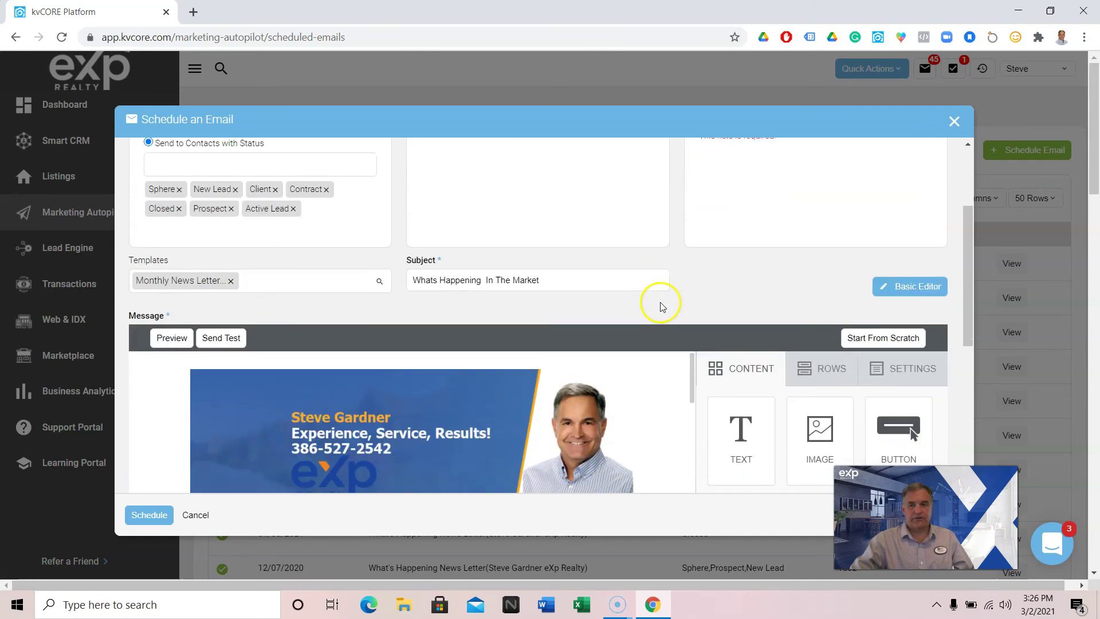
{"action": "scroll", "coordinate": [651, 303], "scroll_direction": "down", "scroll_amount": 10}
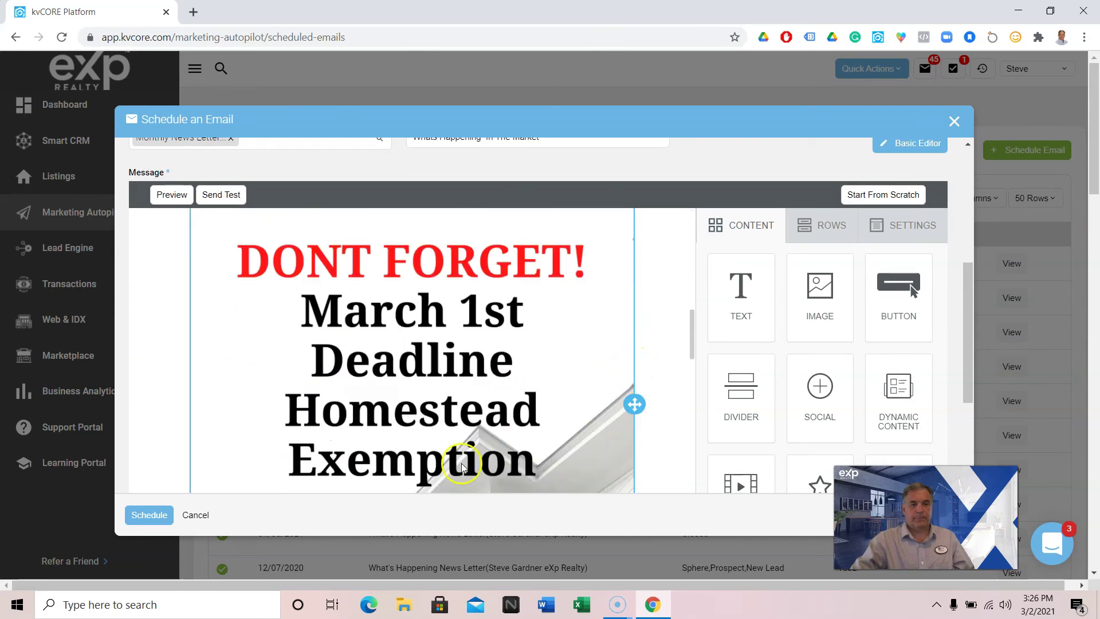
{"action": "left_click", "coordinate": [146, 514]}
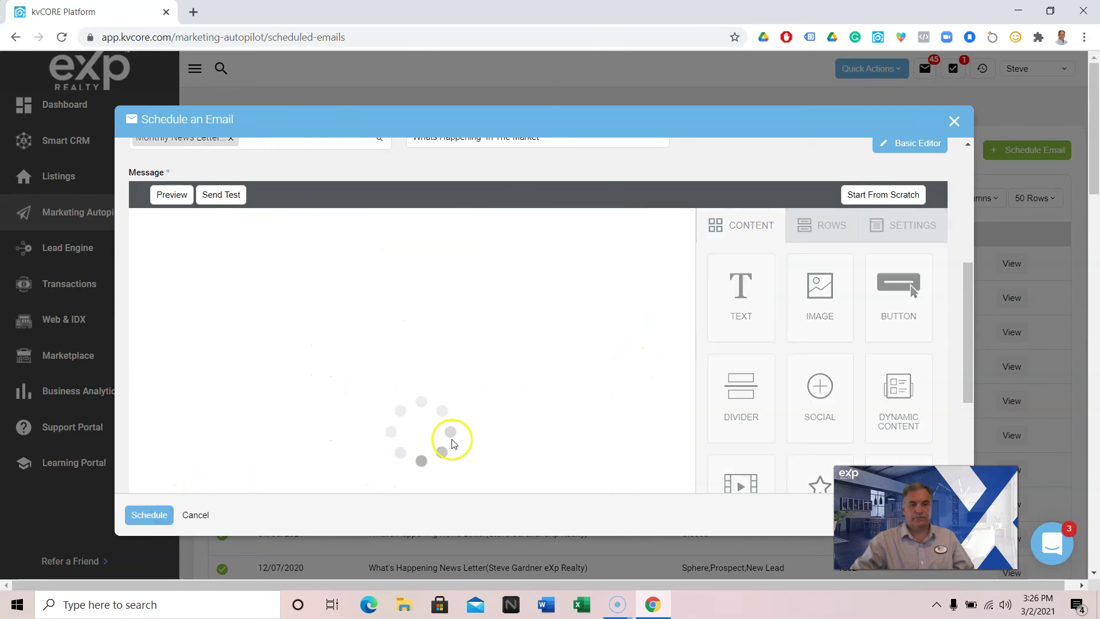
- Set the scheduled email's send date to 3/3/2021 and recheck the chosen date
{"action": "scroll", "coordinate": [528, 321], "scroll_direction": "up", "scroll_amount": 5}
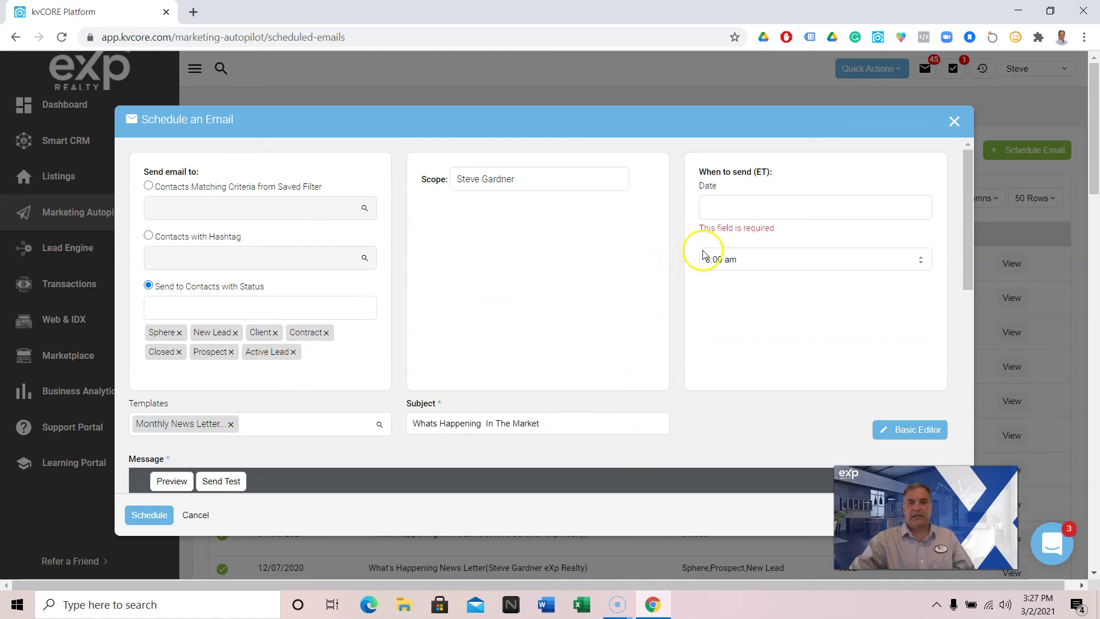
{"action": "left_click", "coordinate": [733, 213]}
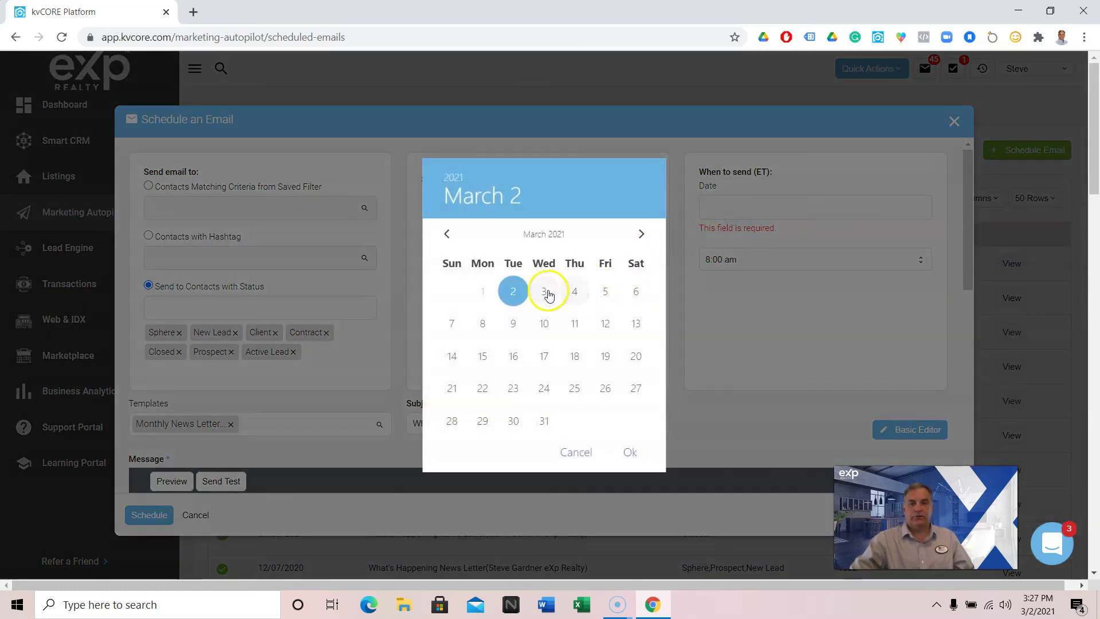
{"action": "left_click", "coordinate": [547, 293]}
{"action": "left_click", "coordinate": [630, 452]}
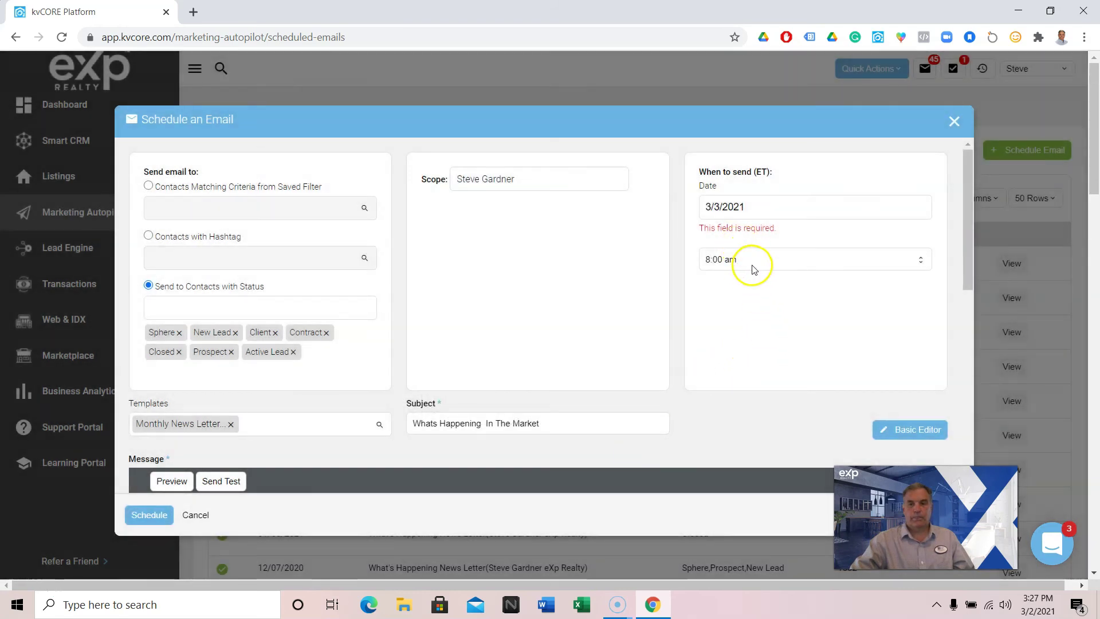
{"action": "left_click", "coordinate": [752, 260]}
{"action": "left_click", "coordinate": [761, 214]}
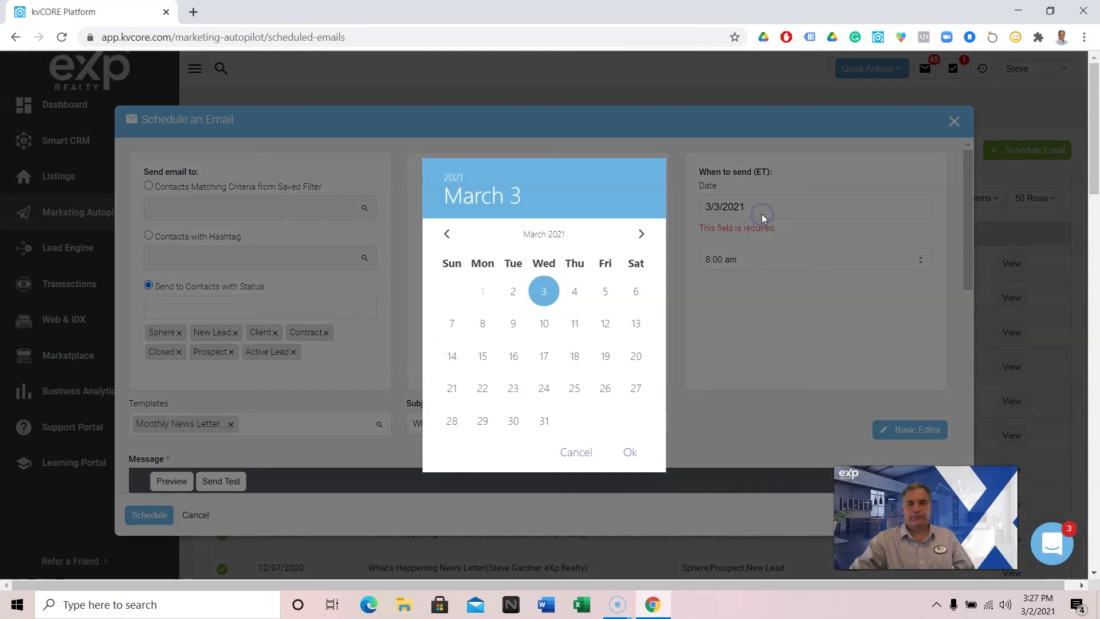
{"action": "left_click", "coordinate": [547, 293]}
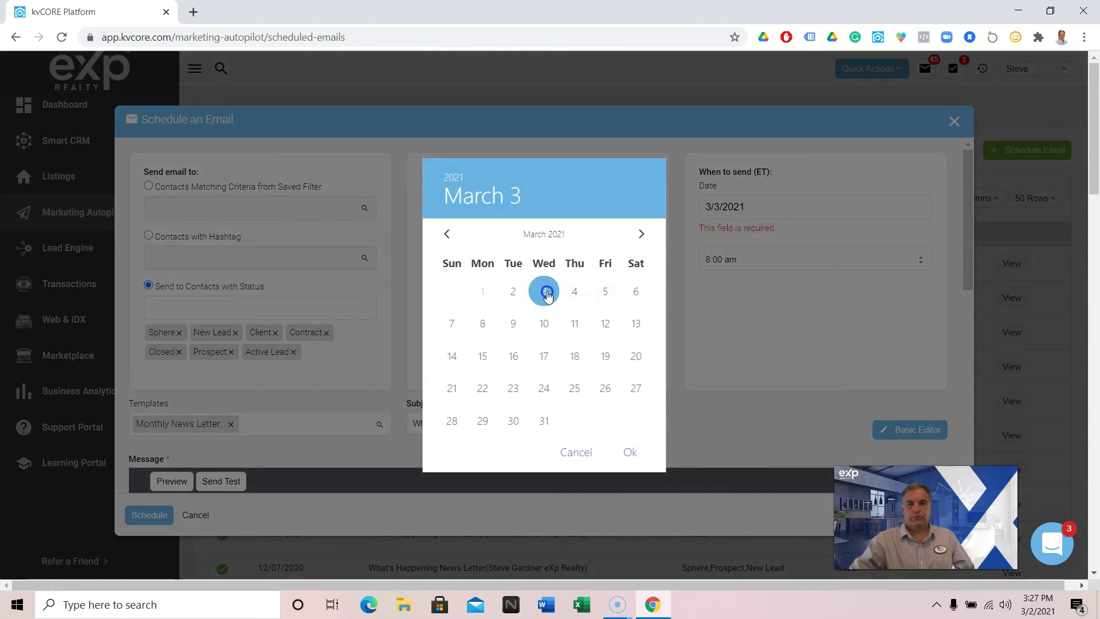
{"action": "left_click", "coordinate": [746, 410]}
- Schedule the completed newsletter email for sending to the selected contact statuses
{"action": "scroll", "coordinate": [699, 356], "scroll_direction": "down", "scroll_amount": 8}
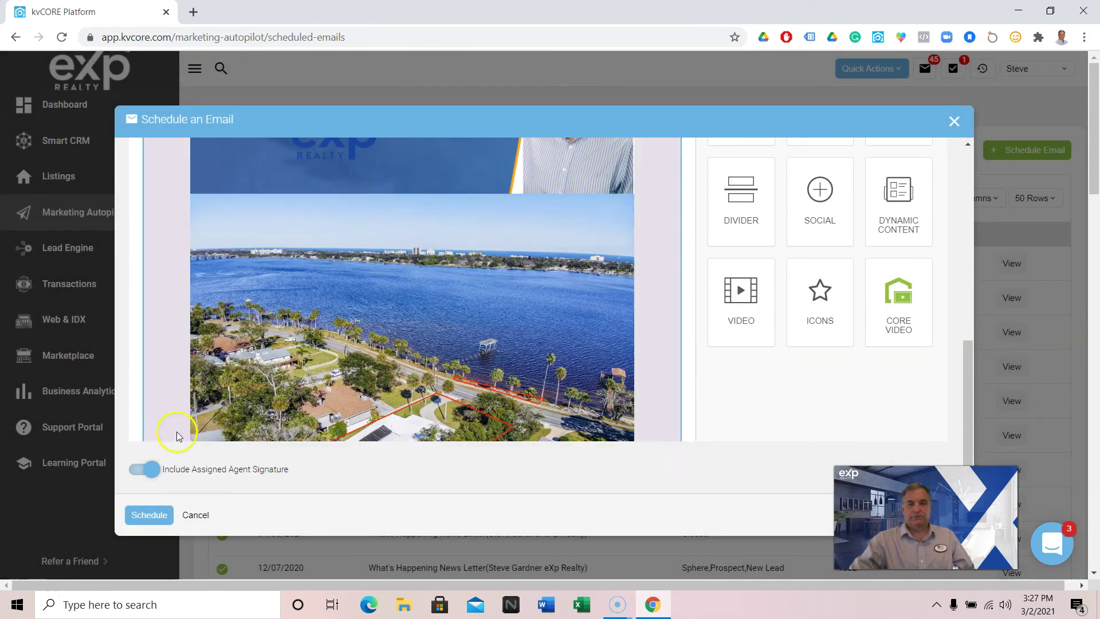
{"action": "left_click", "coordinate": [148, 514]}
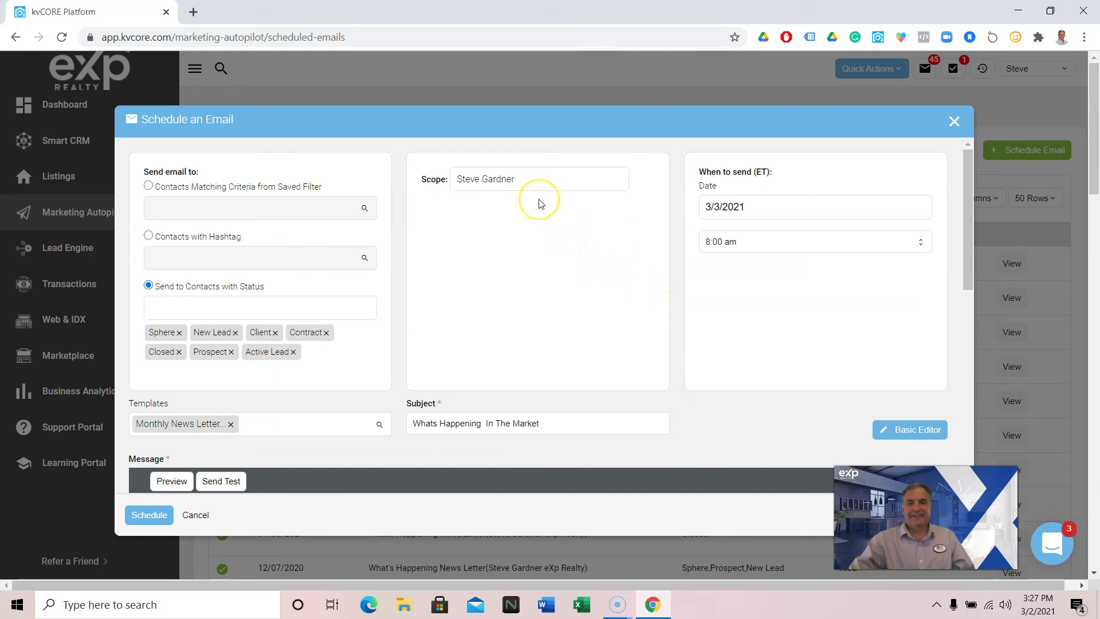
{"action": "scroll", "coordinate": [378, 338], "scroll_direction": "down", "scroll_amount": 5}
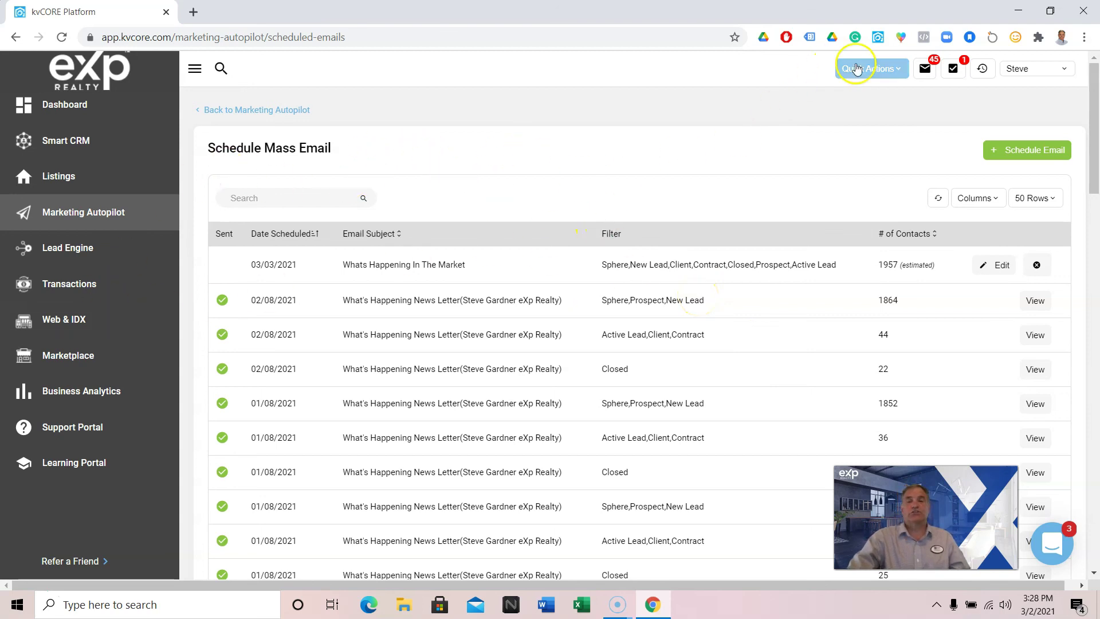
- Review the Google Settings for email, calendar and contact syncing, and close them without saving
{"action": "left_click", "coordinate": [923, 70]}
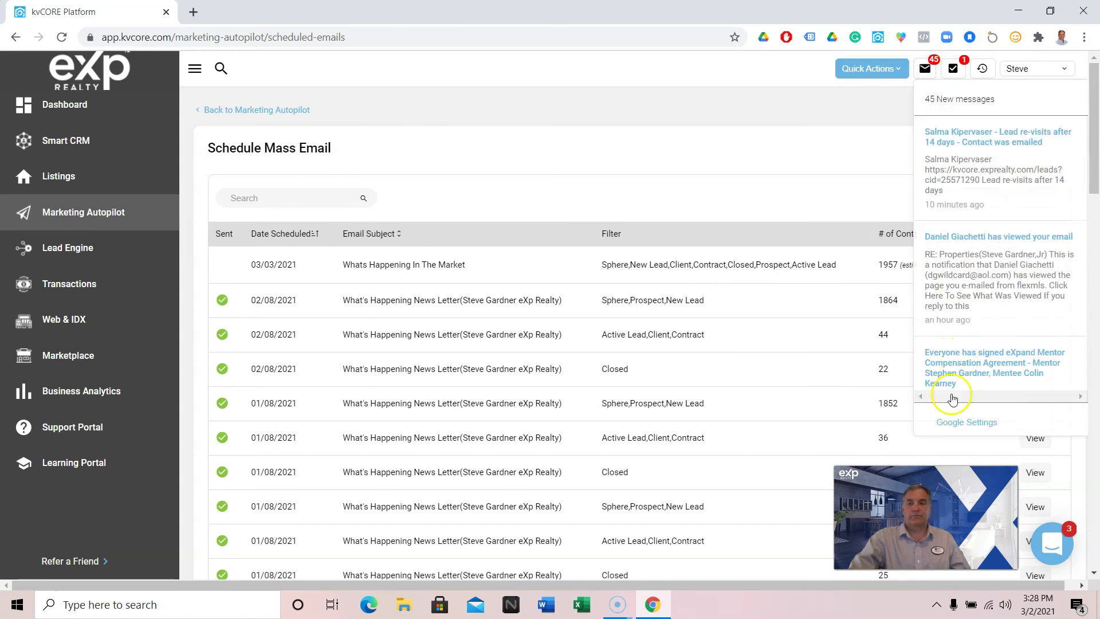
{"action": "left_click", "coordinate": [964, 423]}
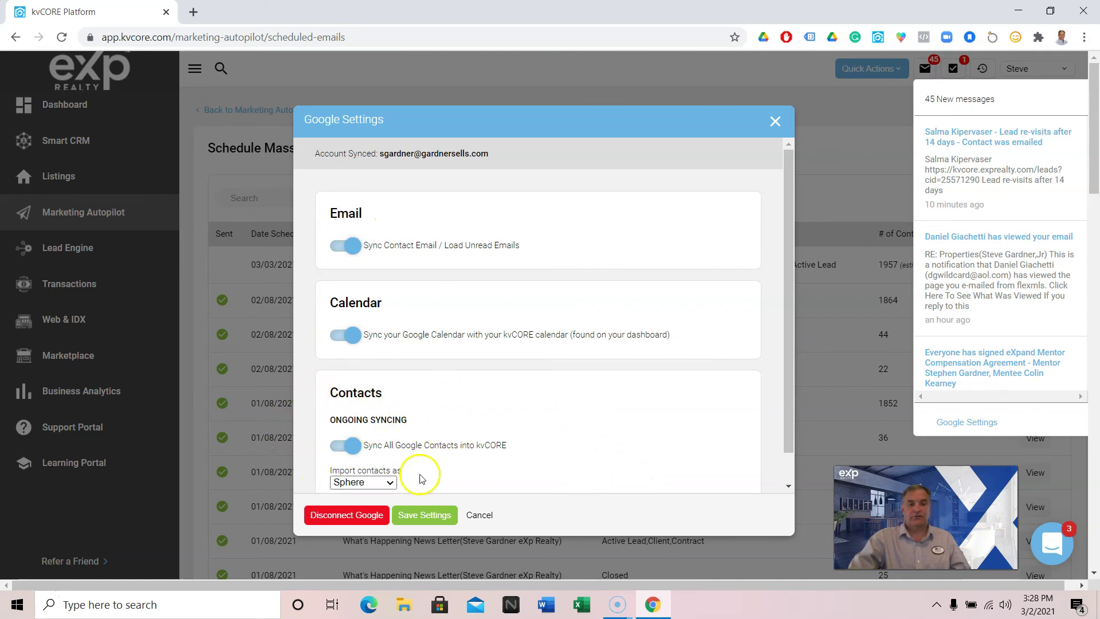
{"action": "left_click", "coordinate": [775, 123]}
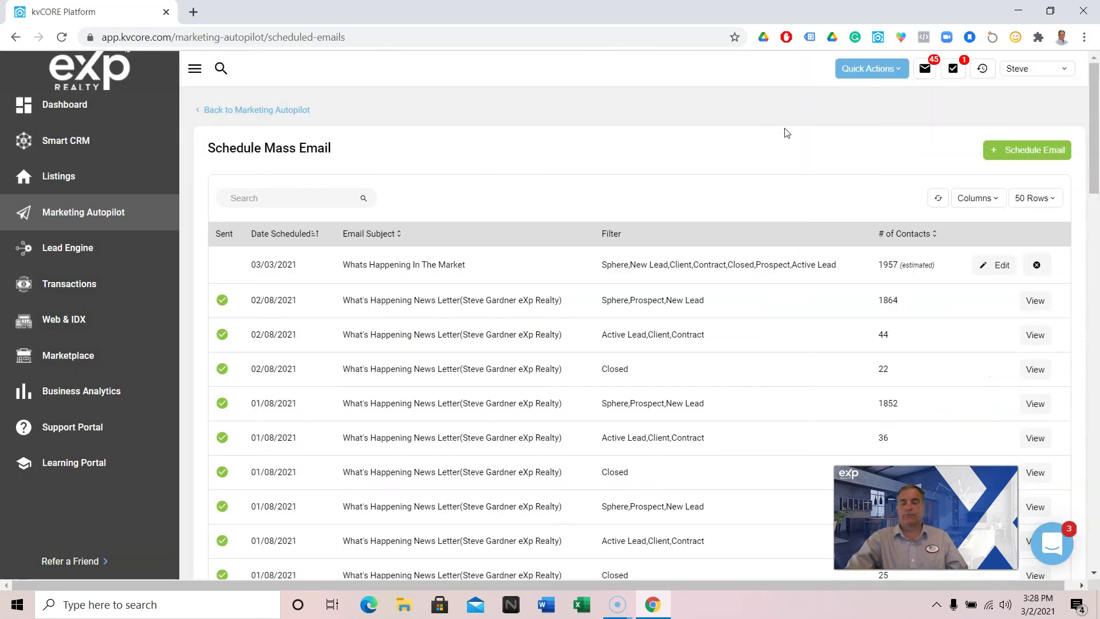